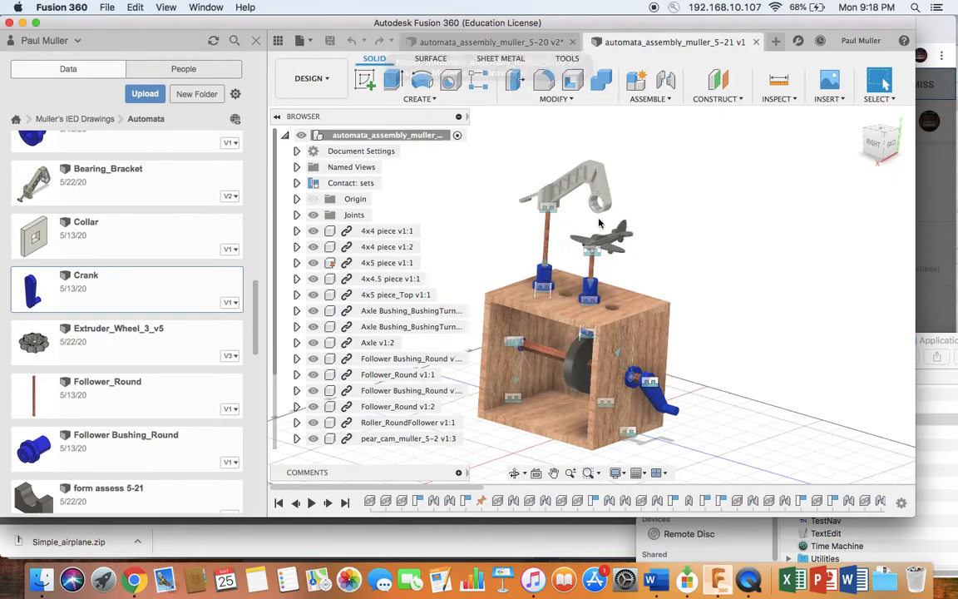
# - Show the 5-20 automata assembly document, and switch to the Thingiverse airplane search results in Chrome
pyautogui.click(471, 43)
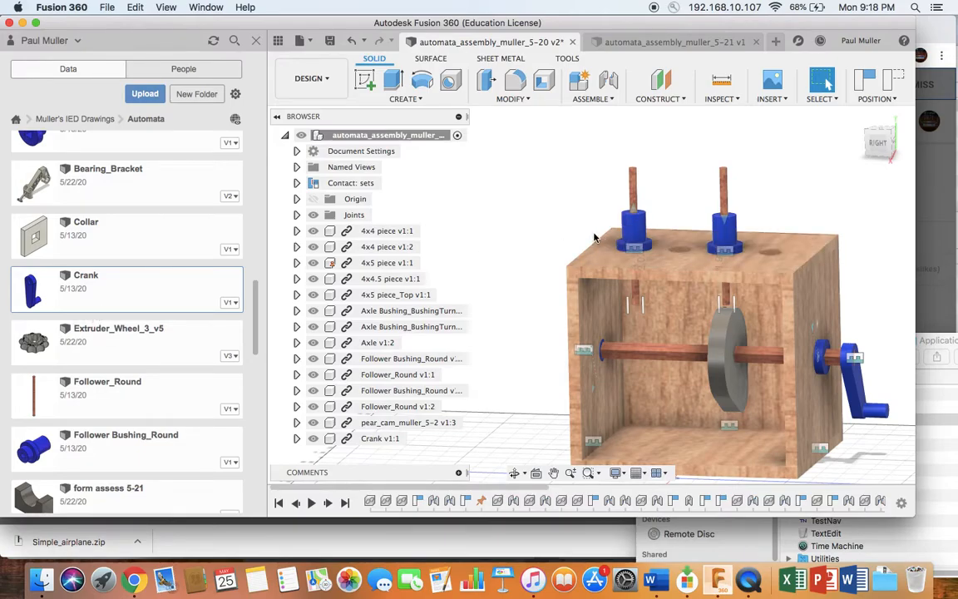
pyautogui.hotkey('ctrl', 'Up')
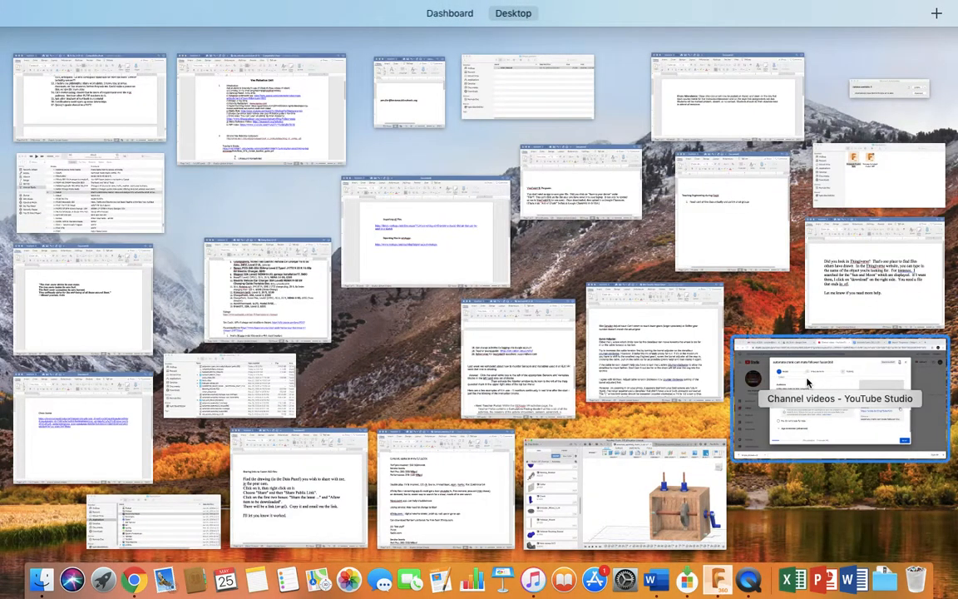
pyautogui.click(793, 391)
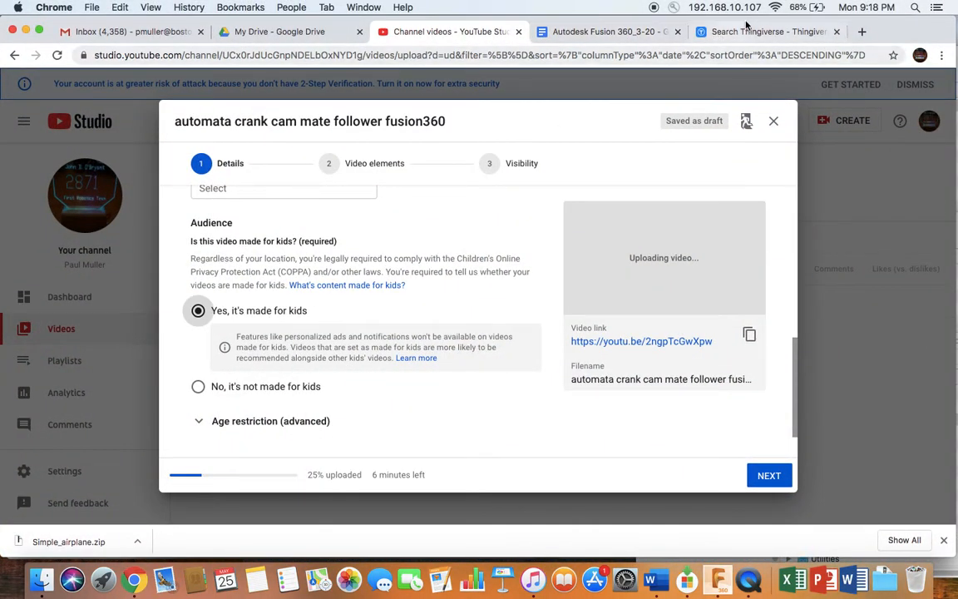
pyautogui.click(738, 32)
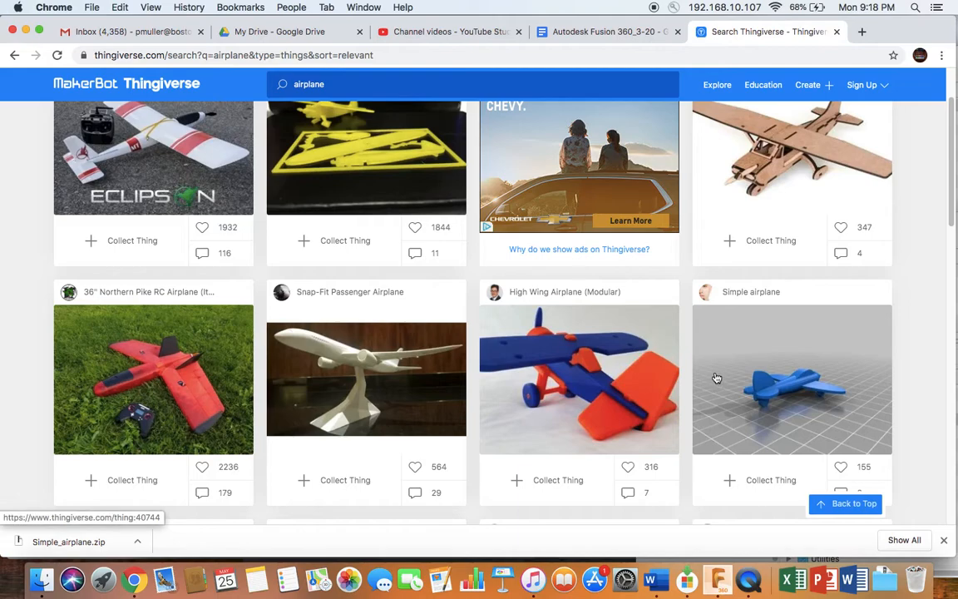
# - Try to open the Simple airplane model, return to the search results and reconnect to the TRENDnet8129274 Wi-Fi network
pyautogui.click(790, 384)
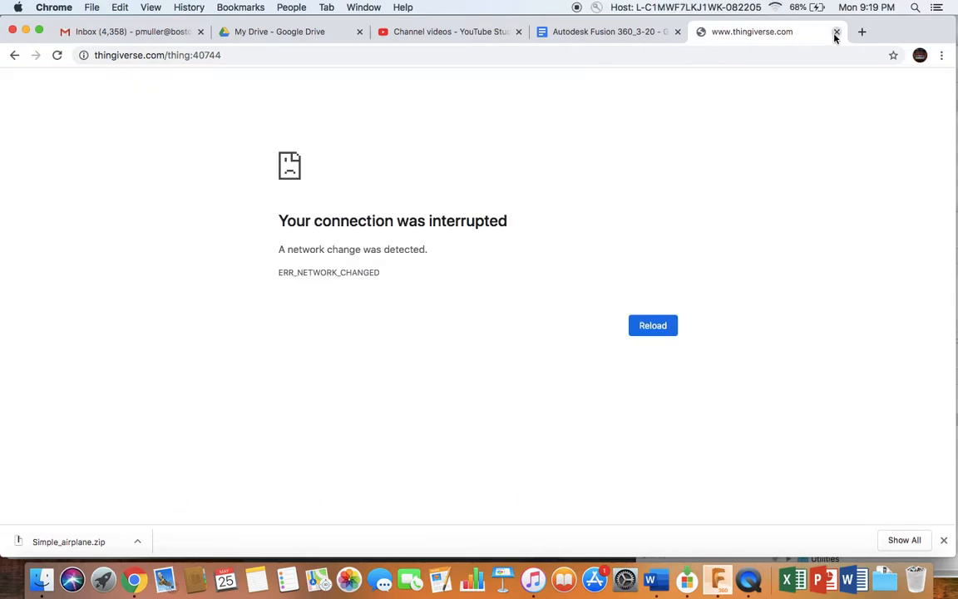
pyautogui.click(14, 55)
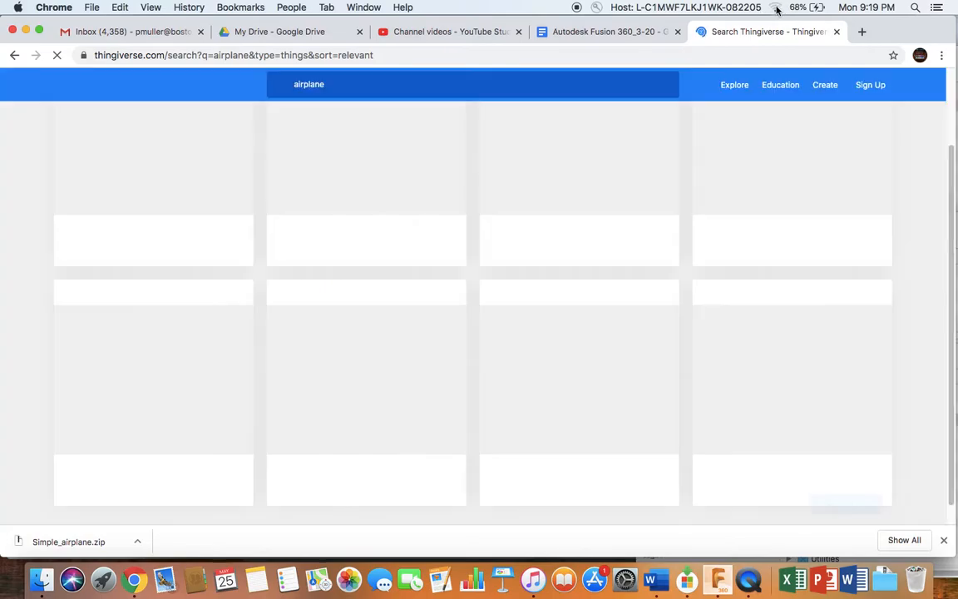
pyautogui.click(775, 8)
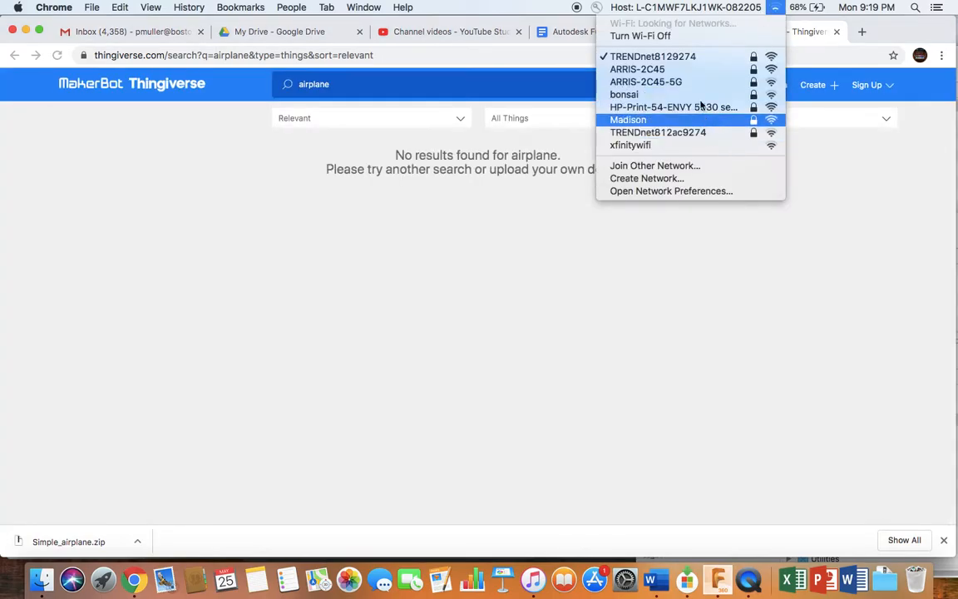
pyautogui.click(665, 57)
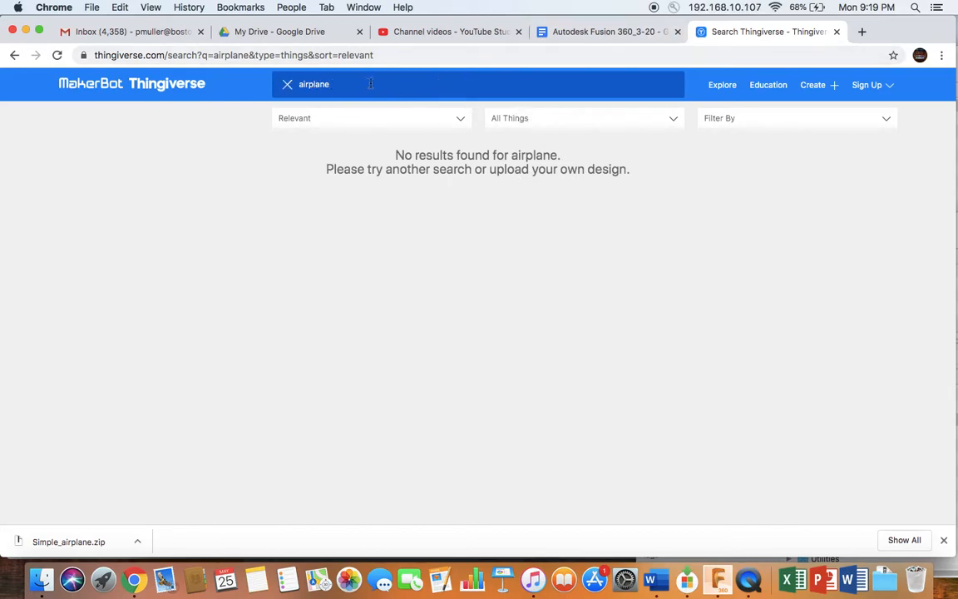
# - Rerun the Thingiverse search for airplane and open the Simple airplane model's page
pyautogui.press('Return')
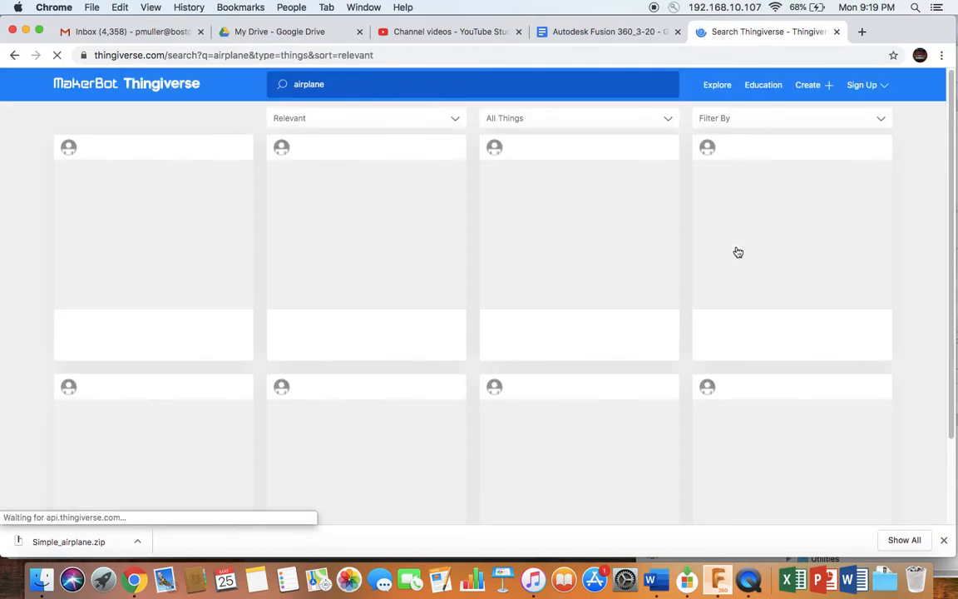
pyautogui.scroll(-3, 799, 391)
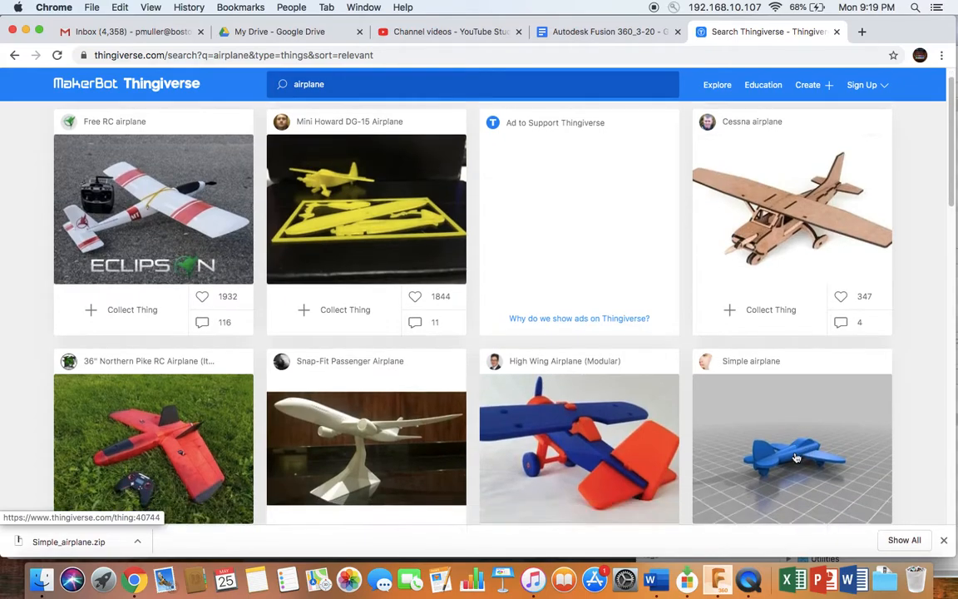
pyautogui.click(778, 393)
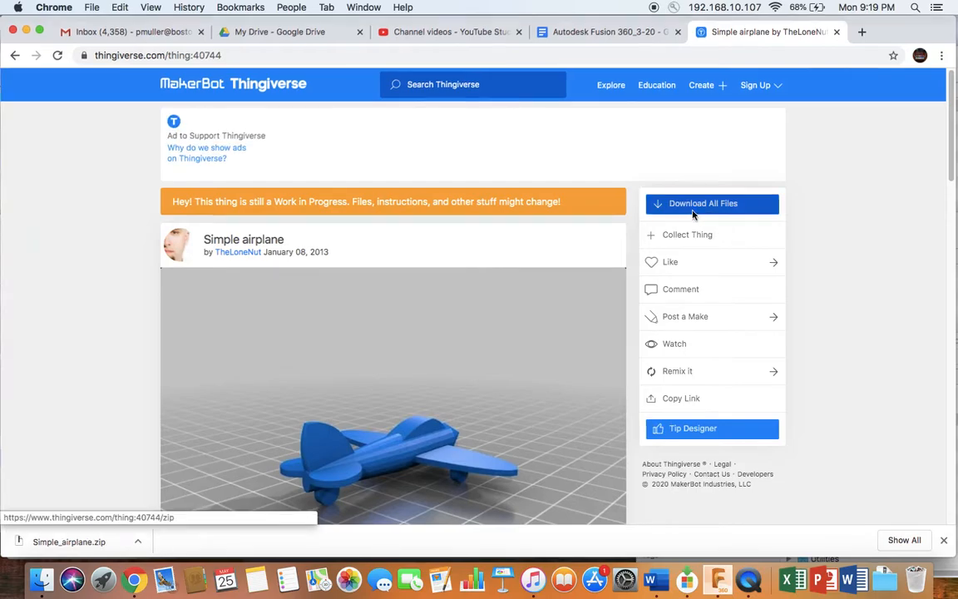
# - Switch to Finder, show the Downloads folder with Simple_airplane.zip and bring up the Simple_airplane folder containing avion_fixed.stl
pyautogui.hotkey('ctrl', 'Up')
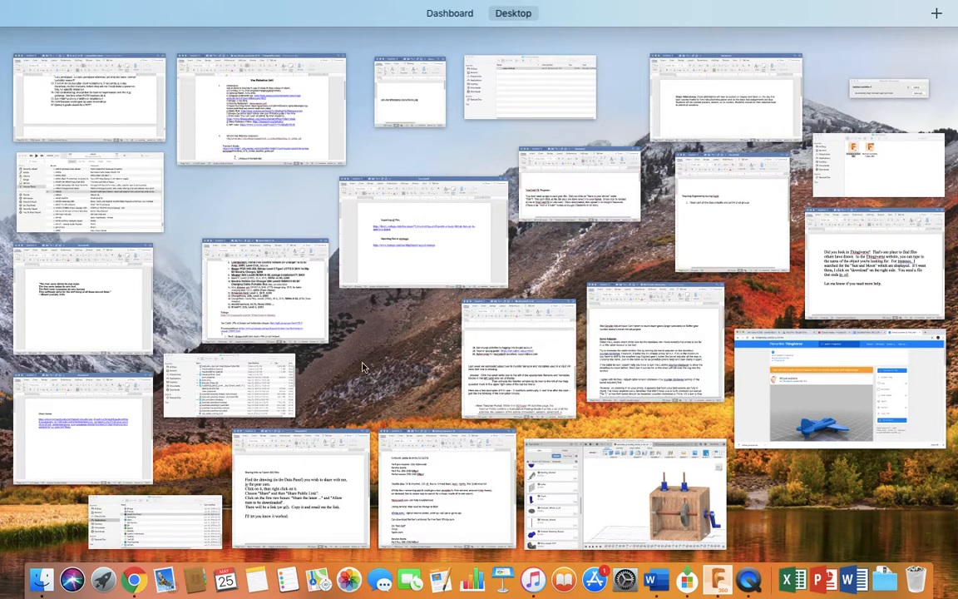
pyautogui.click(241, 391)
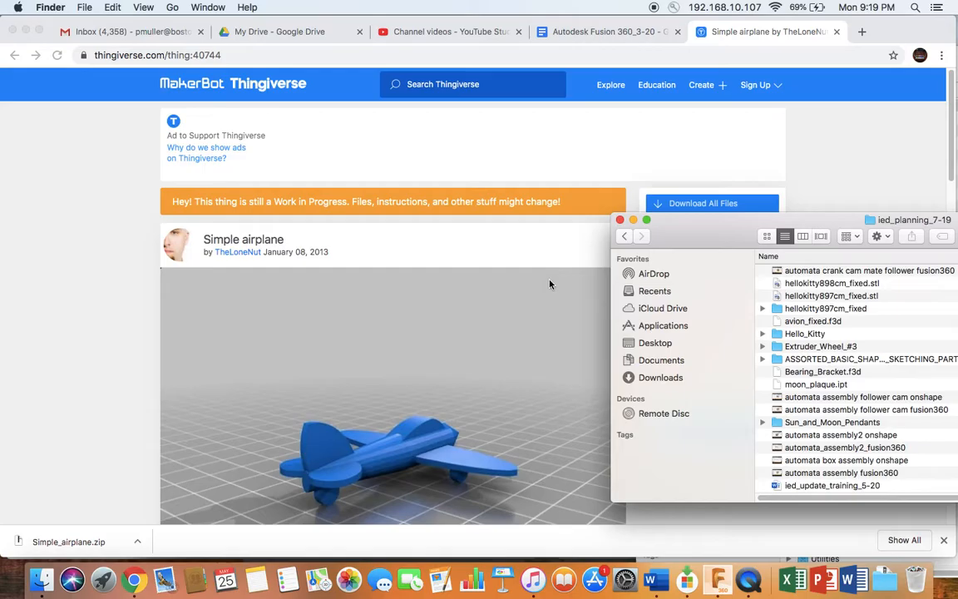
pyautogui.hotkey('ctrl', 'Up')
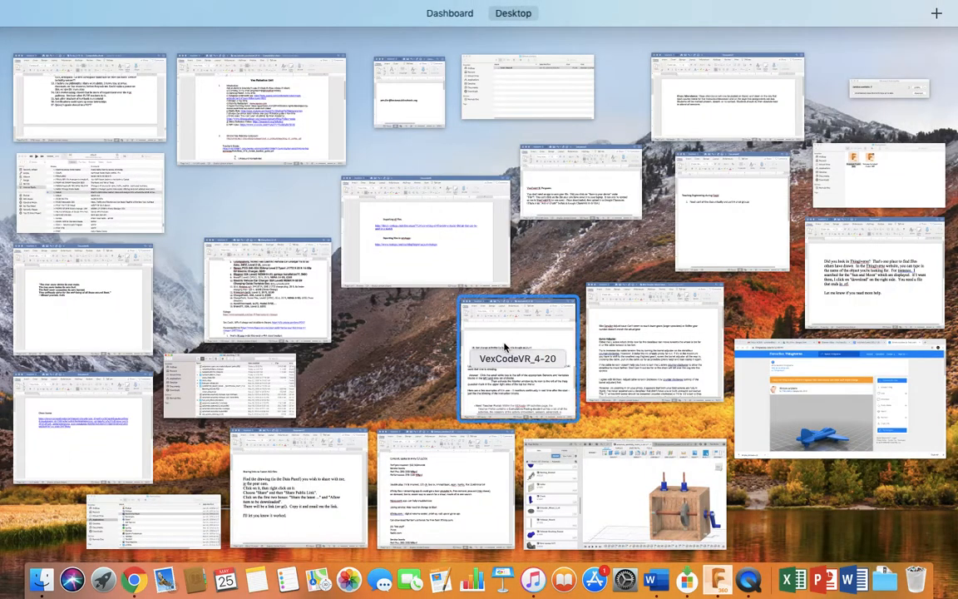
pyautogui.click(261, 393)
pyautogui.moveTo(836, 227); pyautogui.dragTo(626, 208)
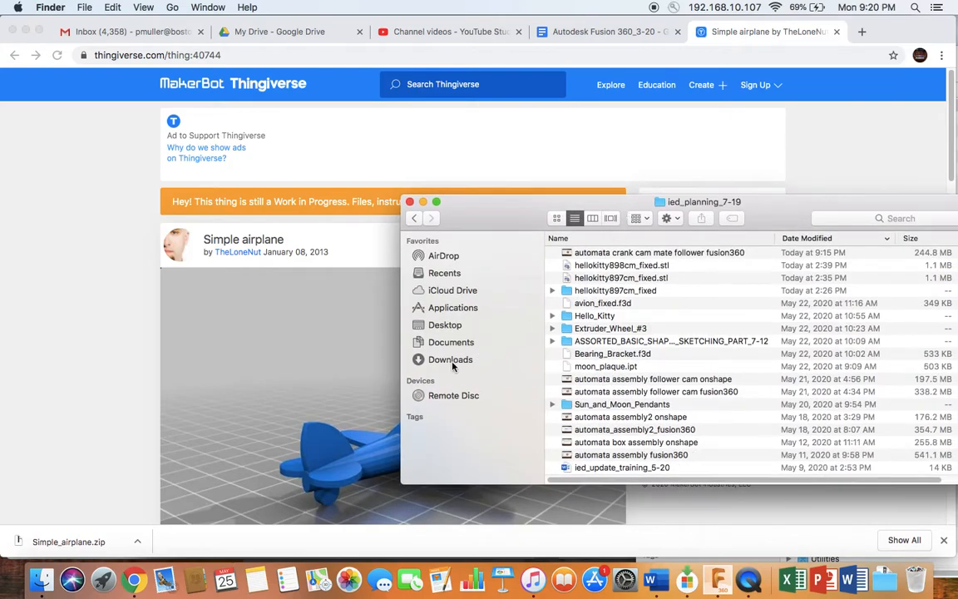
pyautogui.click(453, 361)
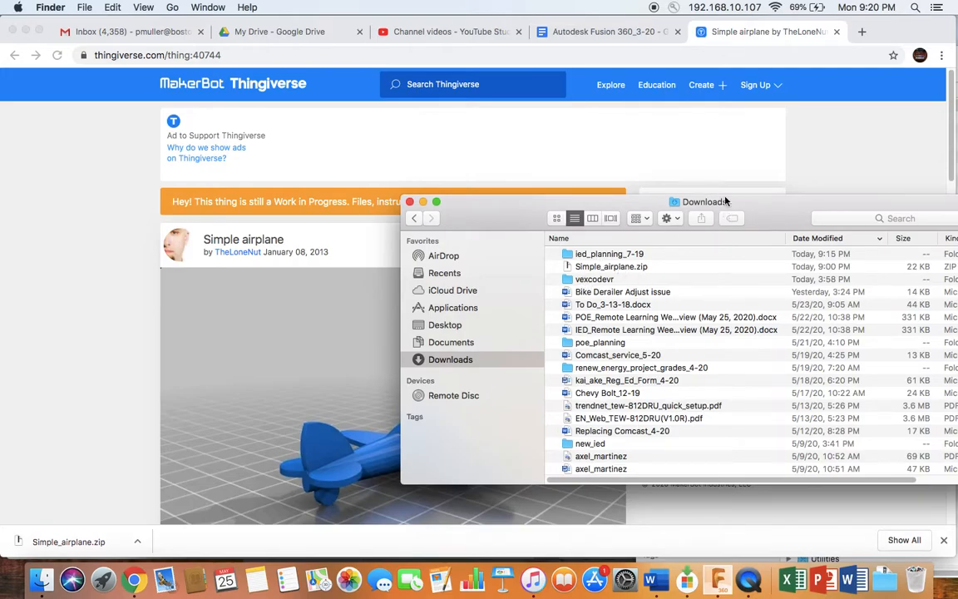
pyautogui.hotkey('ctrl', 'Up')
pyautogui.click(424, 98)
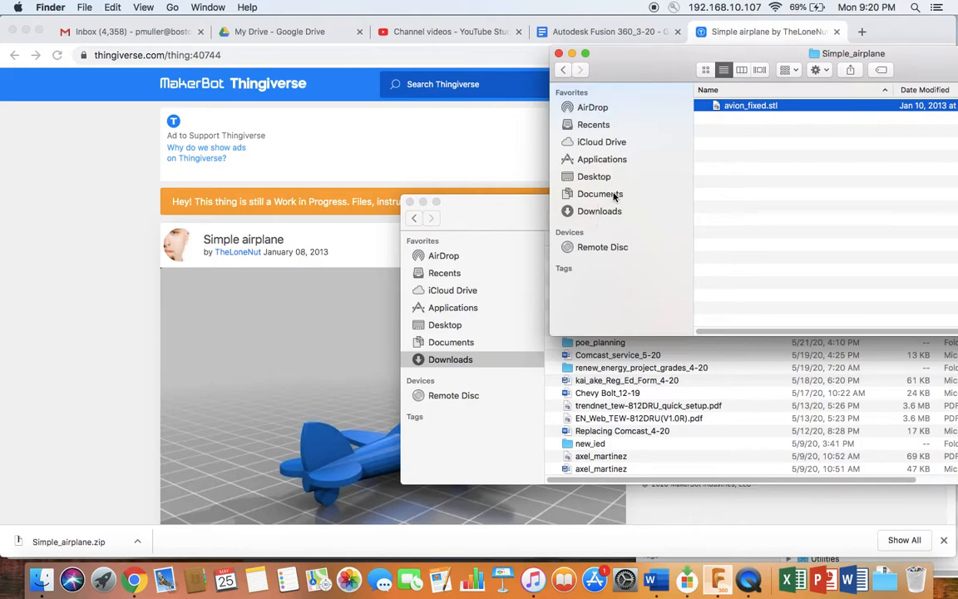
# - Switch to Fusion 360 and upload avion_fixed.stl from the Simple_airplane folder to the Automata project folder
pyautogui.hotkey('ctrl', 'Up')
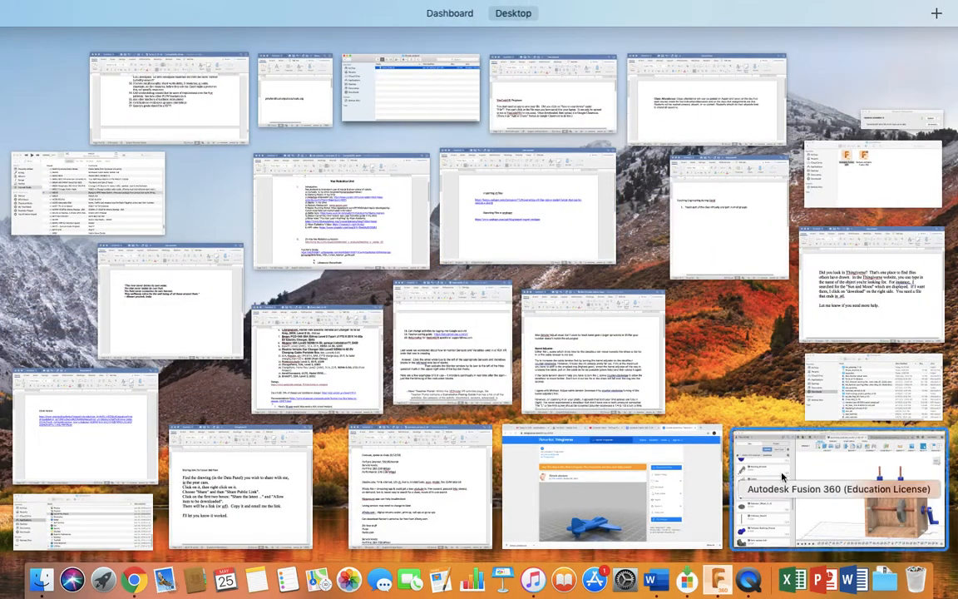
pyautogui.click(827, 499)
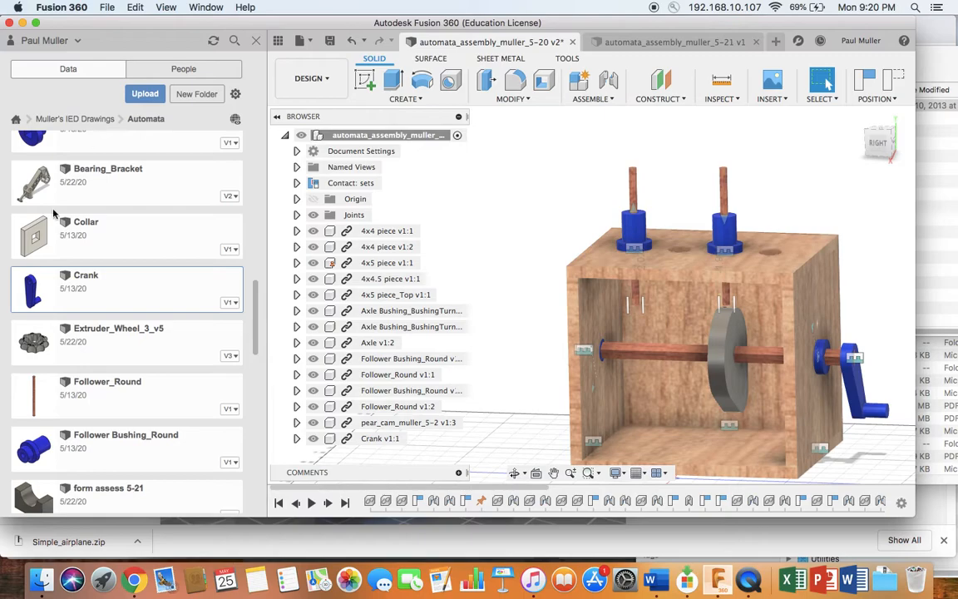
pyautogui.click(146, 94)
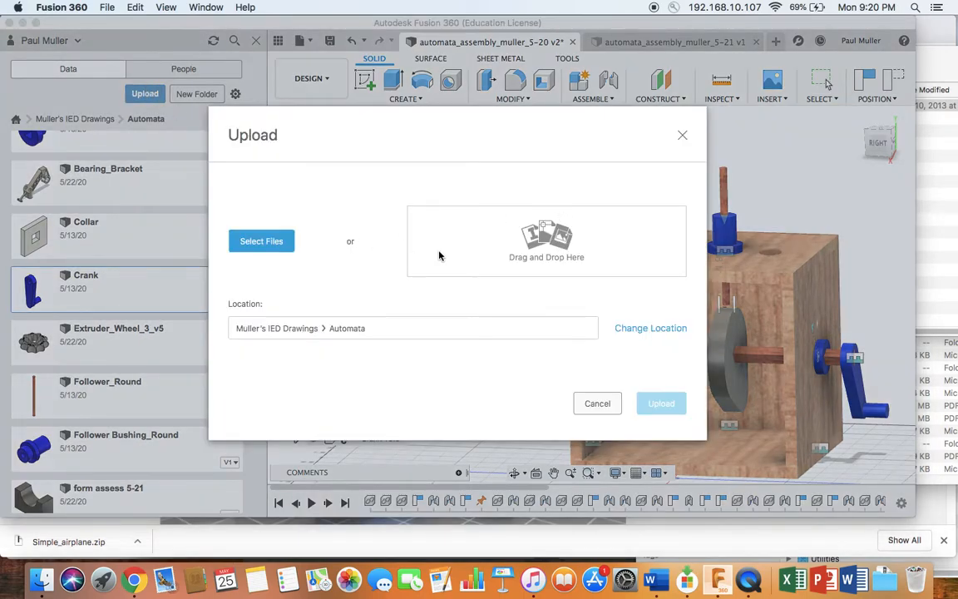
pyautogui.click(950, 166)
pyautogui.moveTo(717, 108); pyautogui.dragTo(445, 255)
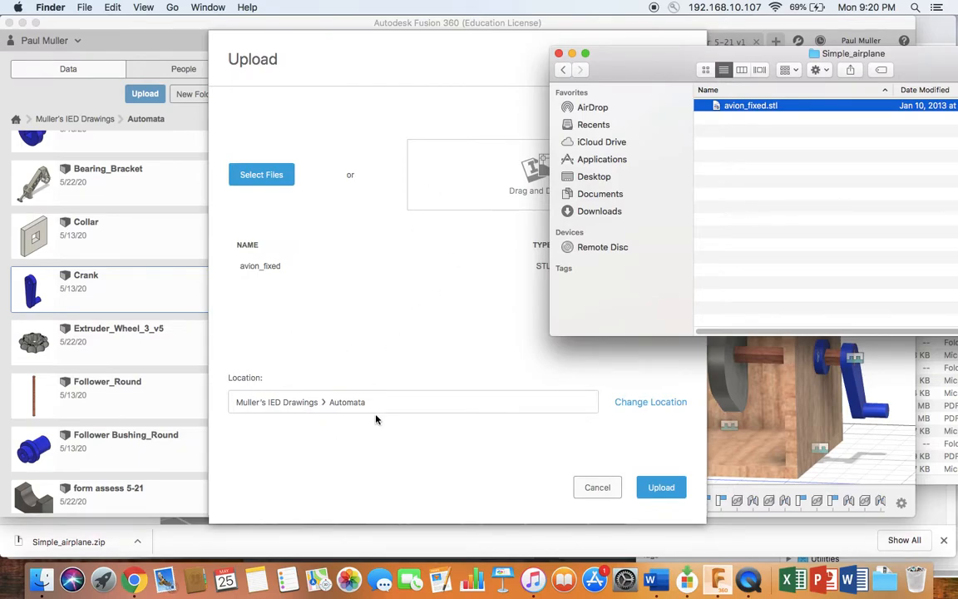
pyautogui.click(661, 489)
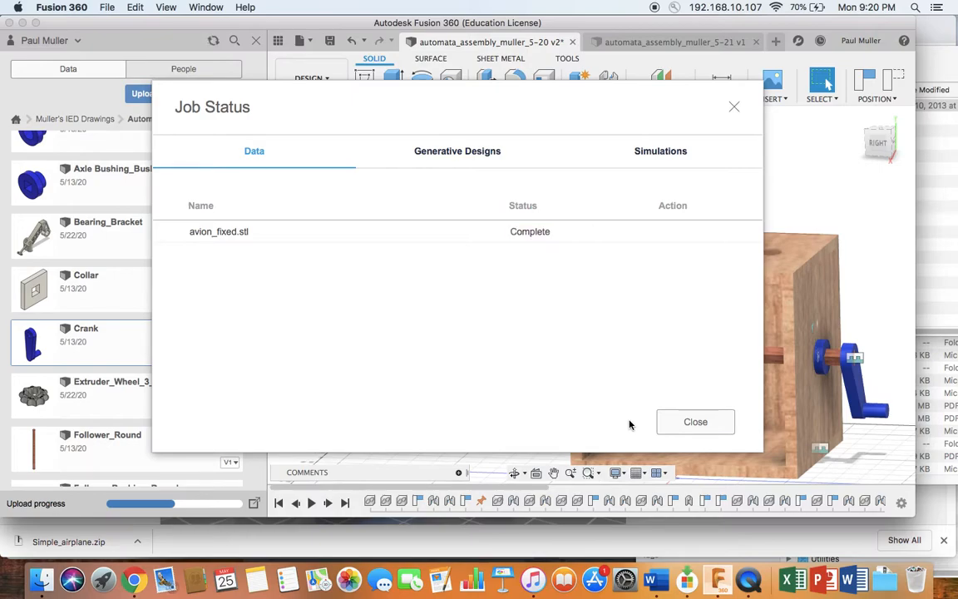
pyautogui.click(695, 422)
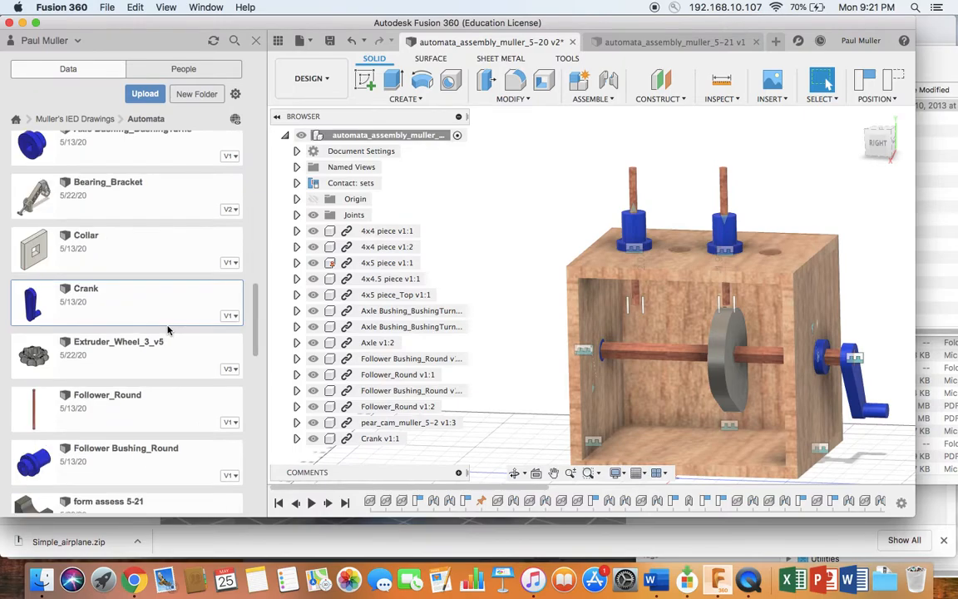
# - Find the newly uploaded avion_fixed design in the Automata folder and open it
pyautogui.scroll(-15, 168, 330)
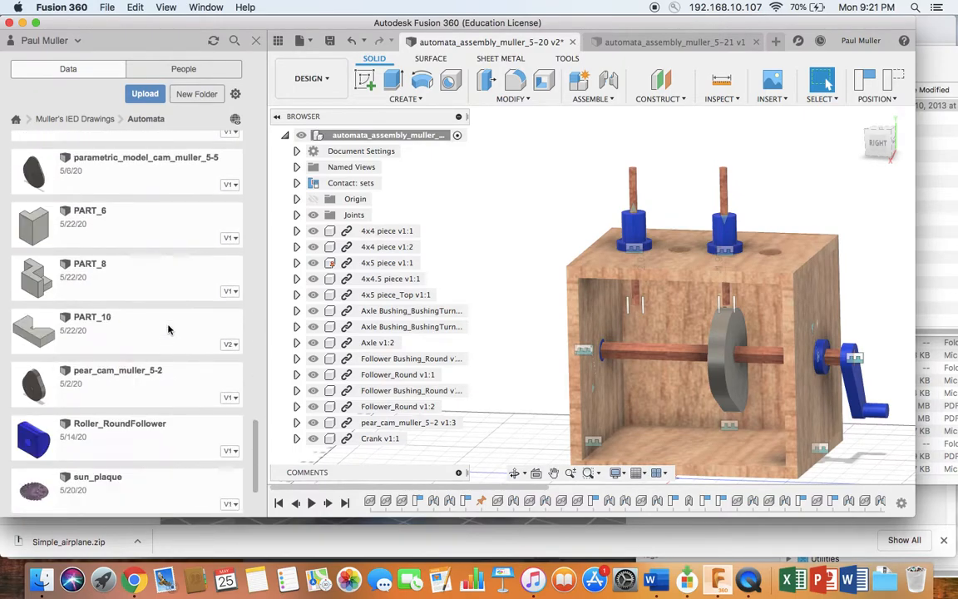
pyautogui.scroll(-2, 168, 330)
pyautogui.scroll(15, 168, 327)
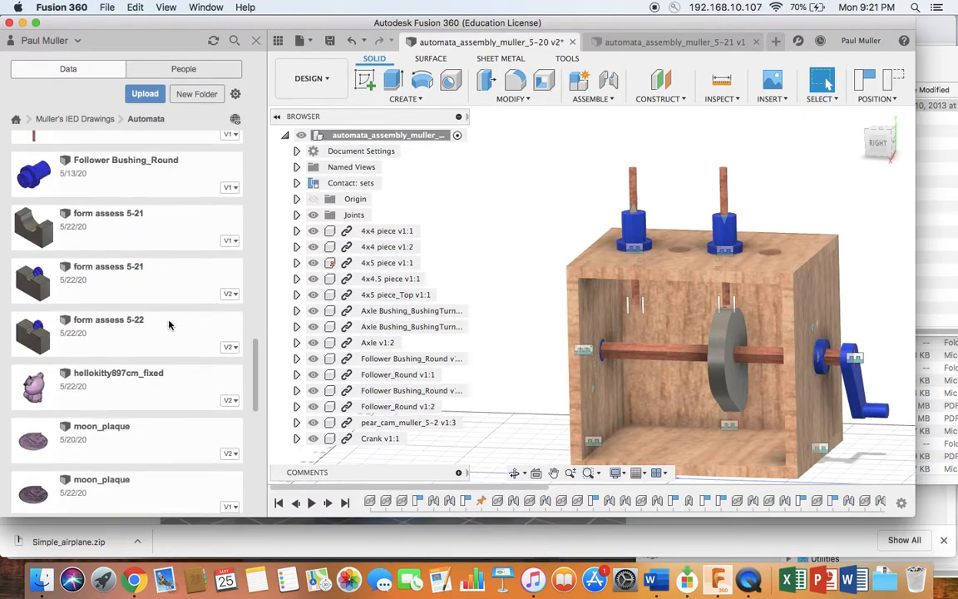
pyautogui.scroll(8, 168, 324)
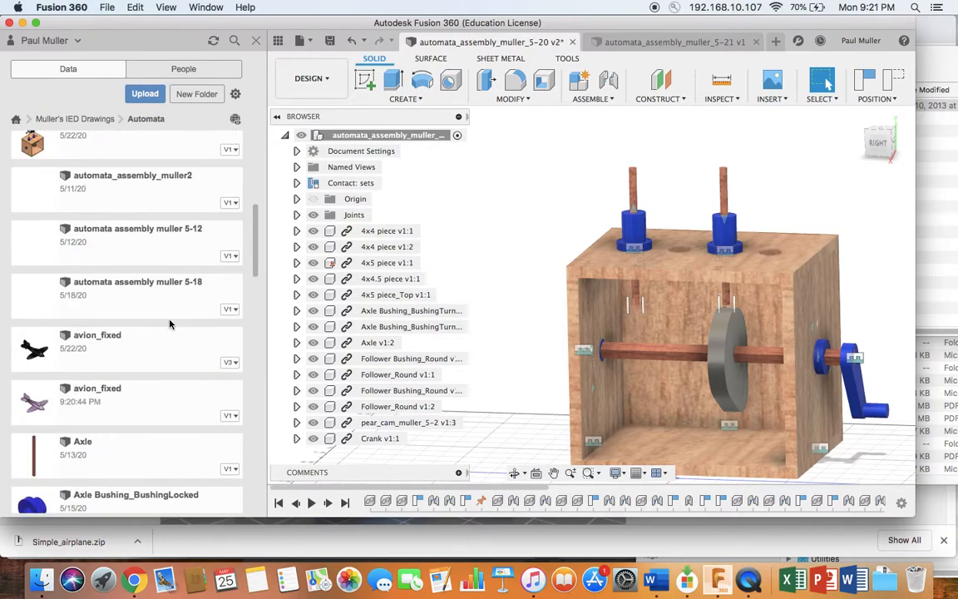
pyautogui.click(89, 401)
pyautogui.doubleClick(90, 401)
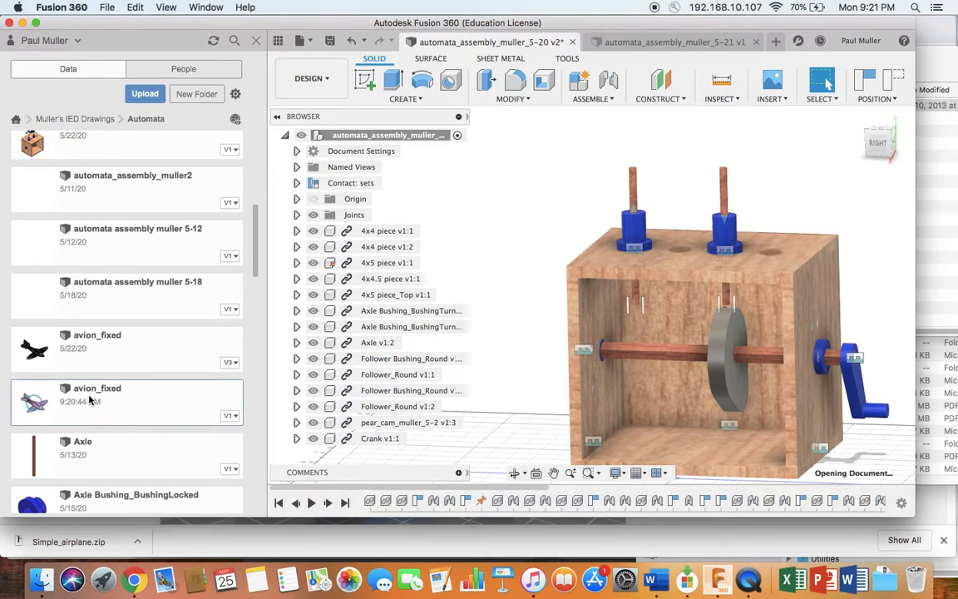
pyautogui.keyDown('shift'); pyautogui.moveTo(341, 327); pyautogui.dragTo(518, 262, button='middle'); pyautogui.keyUp('shift')
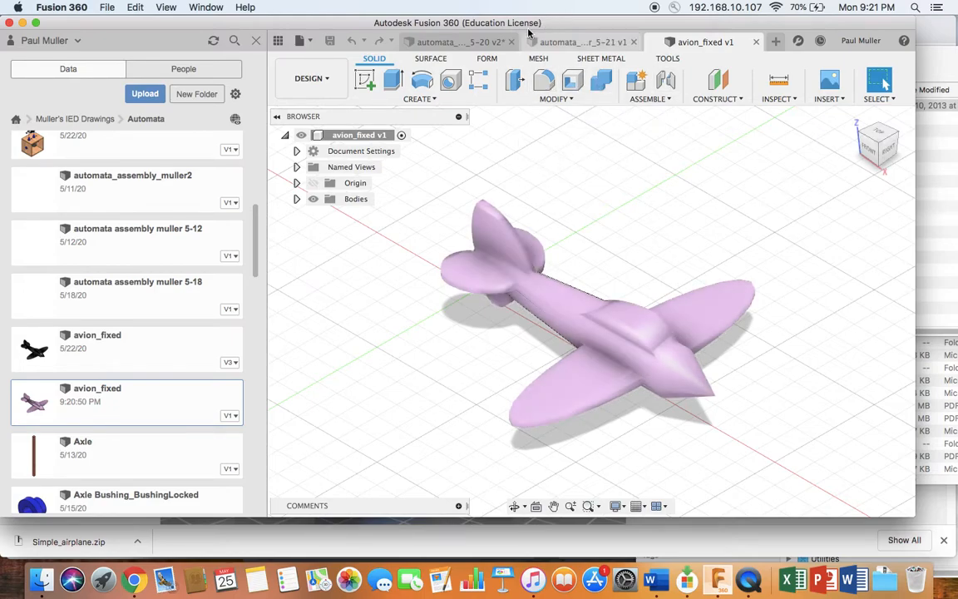
# - Convert the airplane's mesh body with Mesh to BRep, using the New Component operation
pyautogui.click(573, 100)
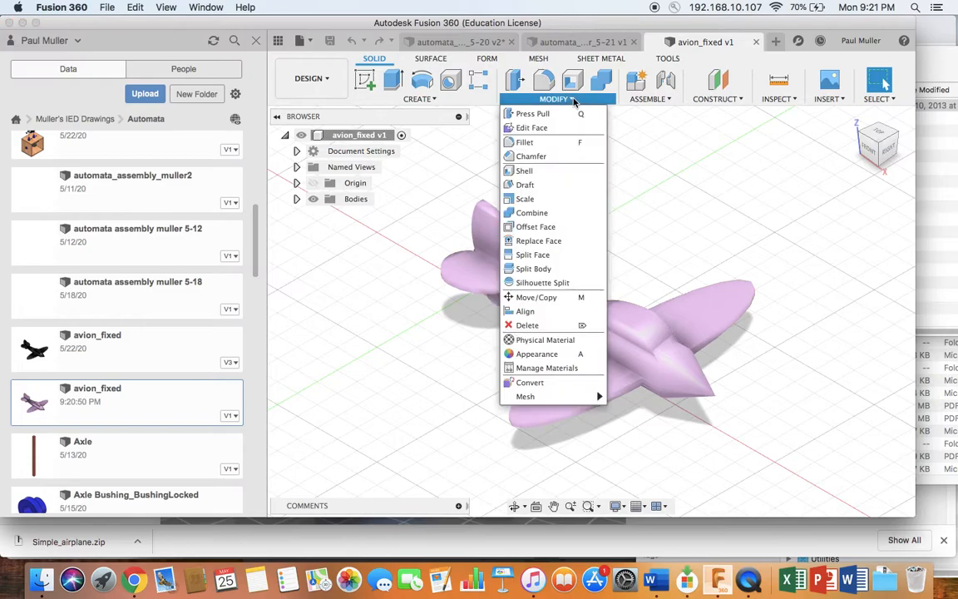
pyautogui.moveTo(545, 396)
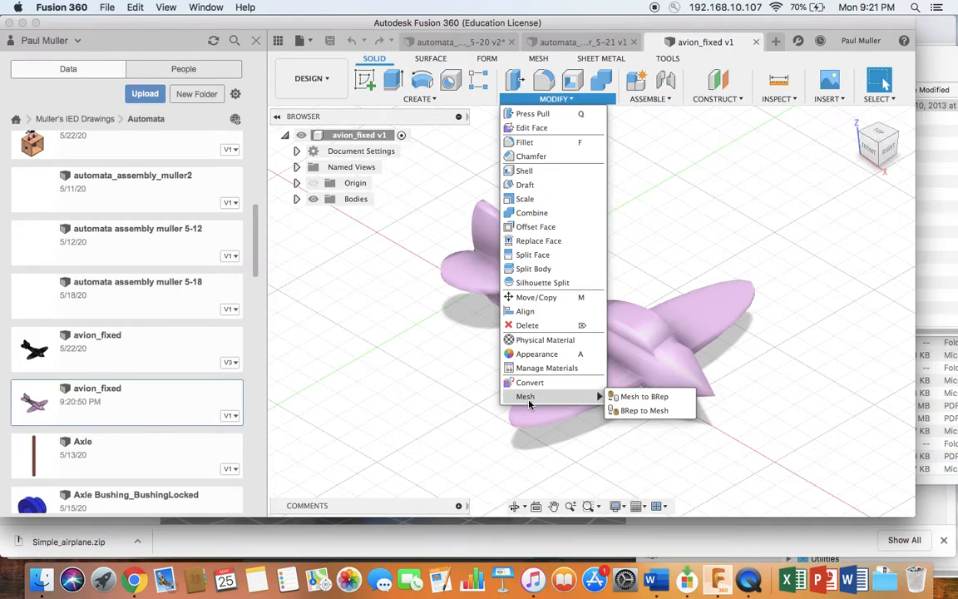
pyautogui.click(646, 397)
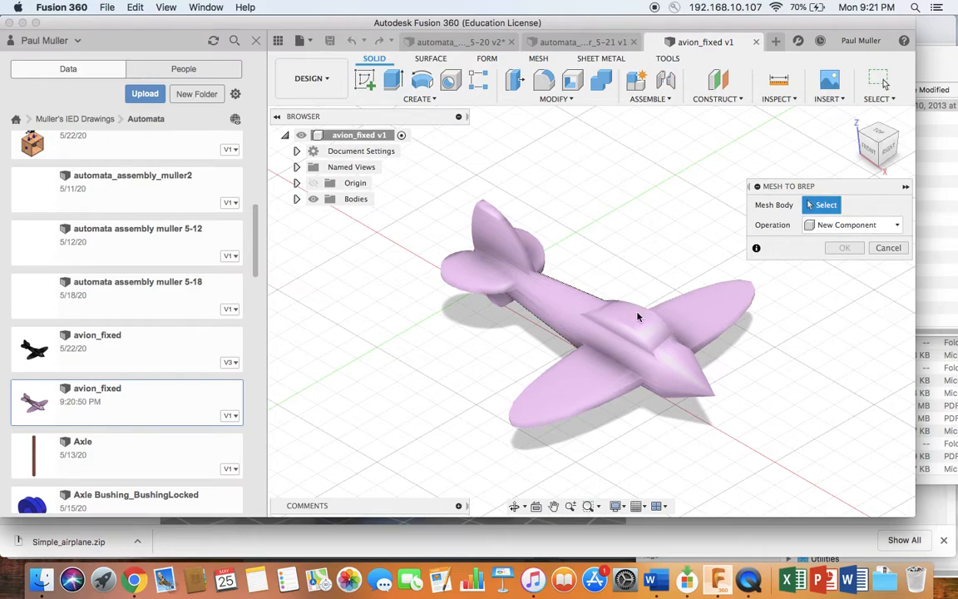
pyautogui.click(620, 324)
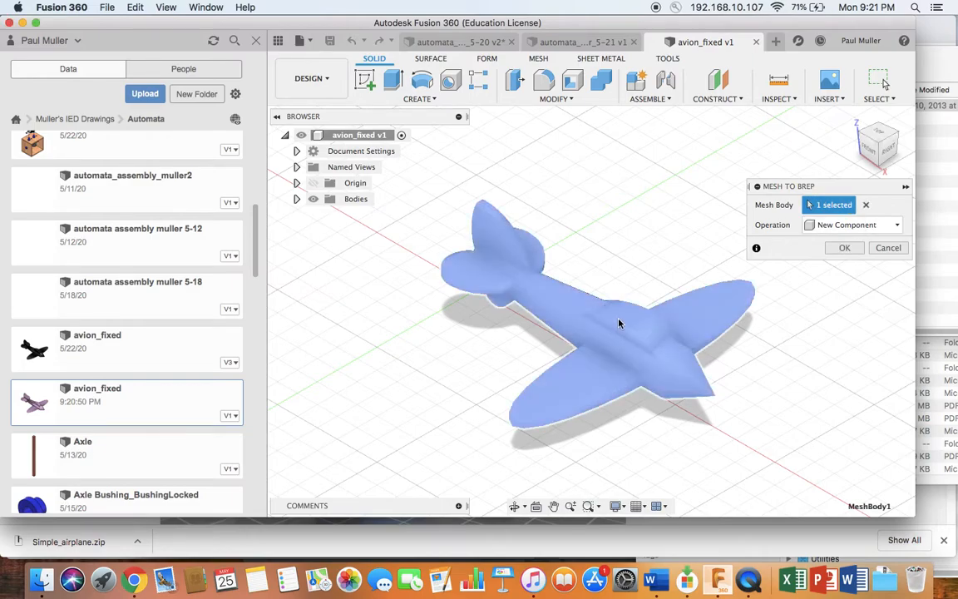
pyautogui.click(895, 225)
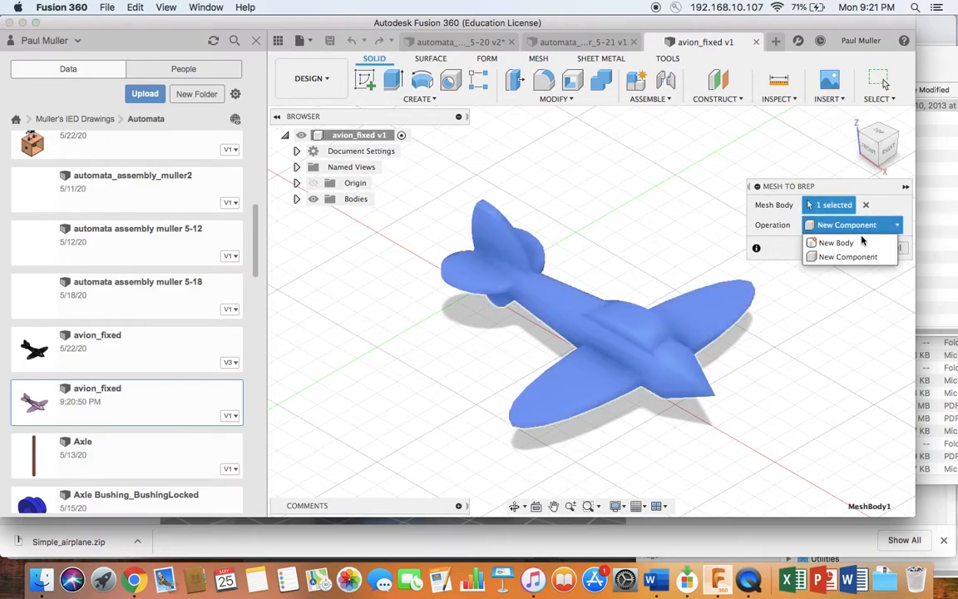
pyautogui.click(847, 257)
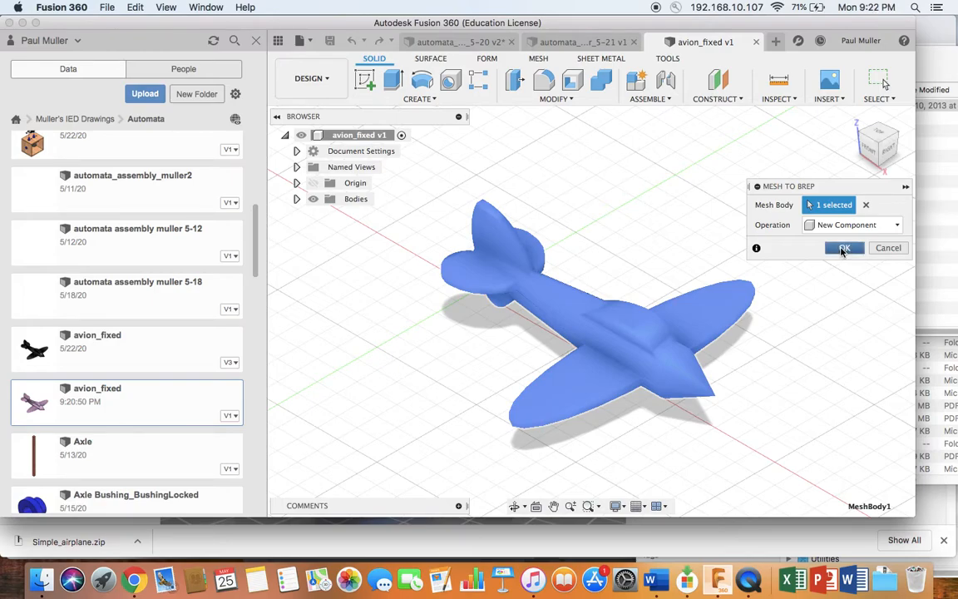
pyautogui.click(843, 250)
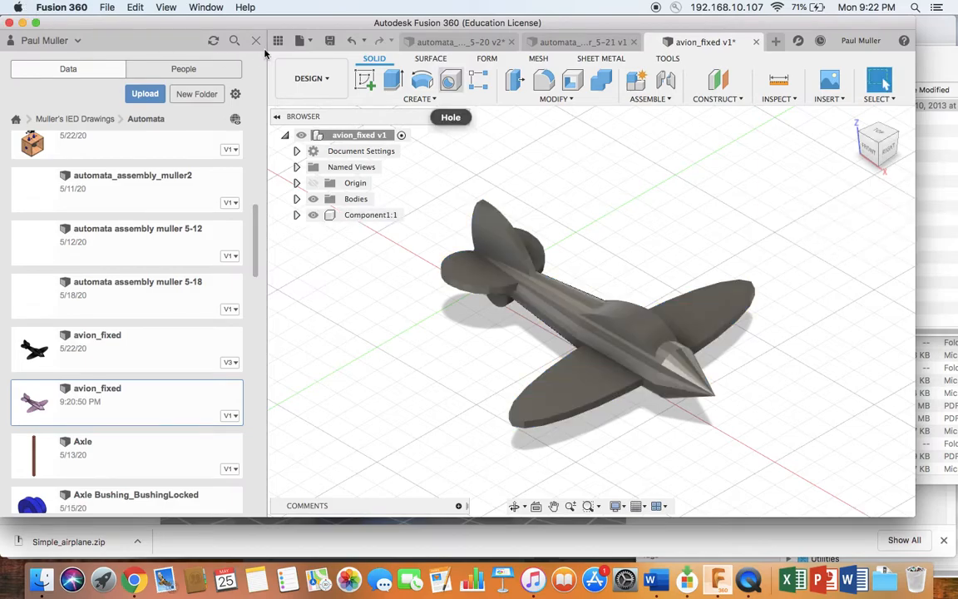
# - Close the avion_fixed design without saving and show the automata_assembly_muller_5-20 assembly in an isometric view of its top, right and back
pyautogui.click(301, 42)
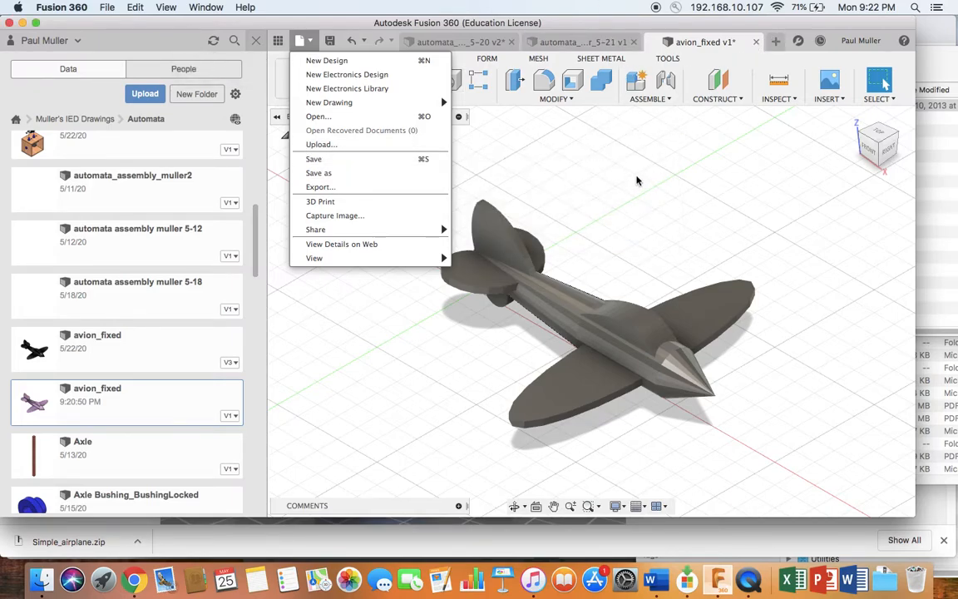
pyautogui.click(671, 42)
pyautogui.click(756, 41)
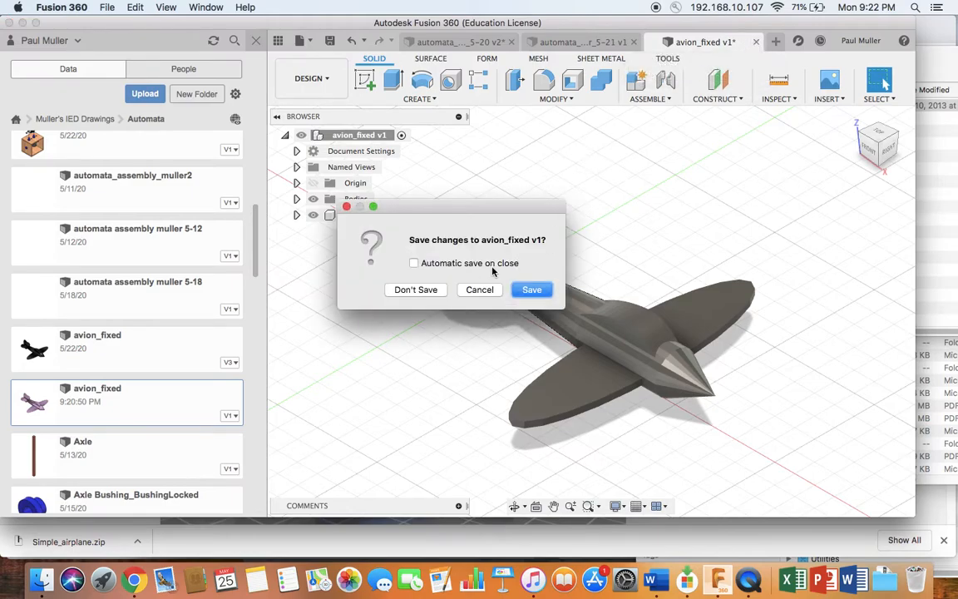
pyautogui.click(426, 293)
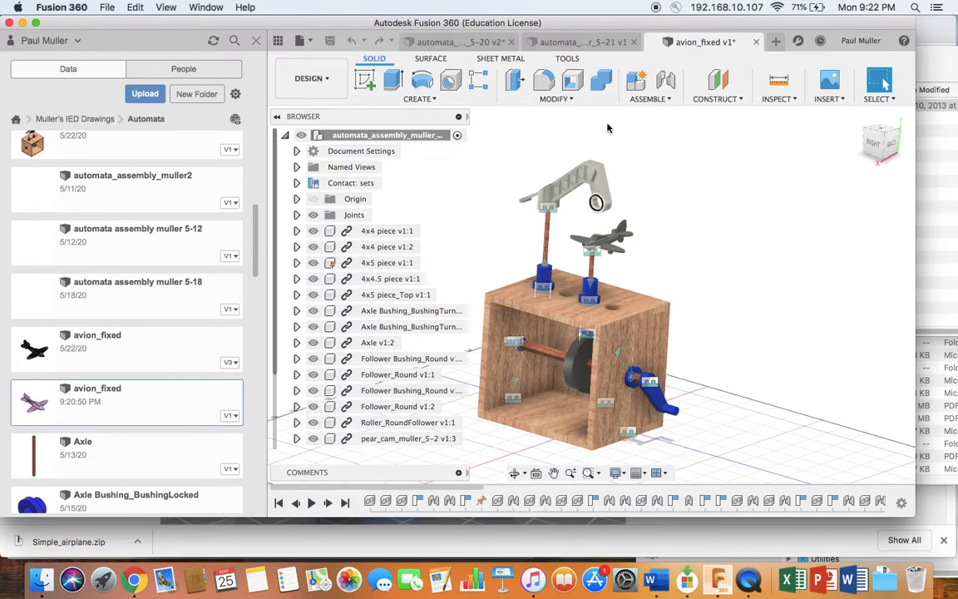
pyautogui.click(480, 45)
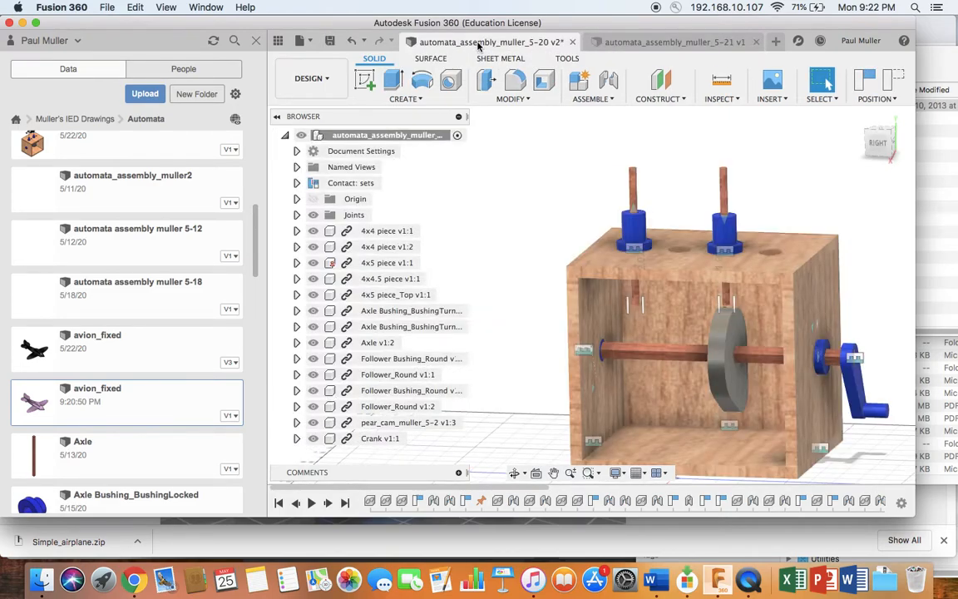
pyautogui.click(889, 135)
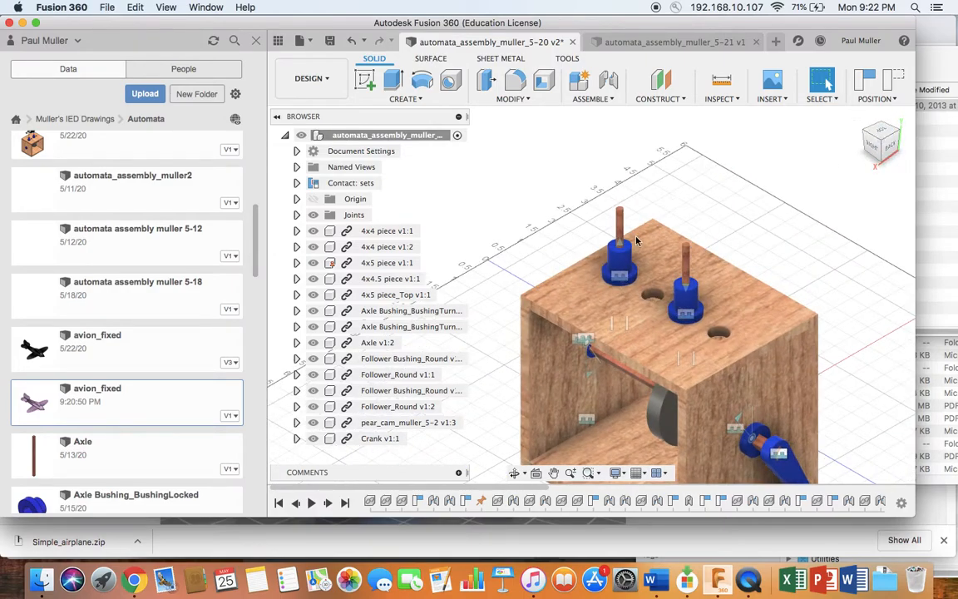
# - Insert version V3 of the avion_fixed design, dated 5/22/20, into the current assembly
pyautogui.click(51, 354)
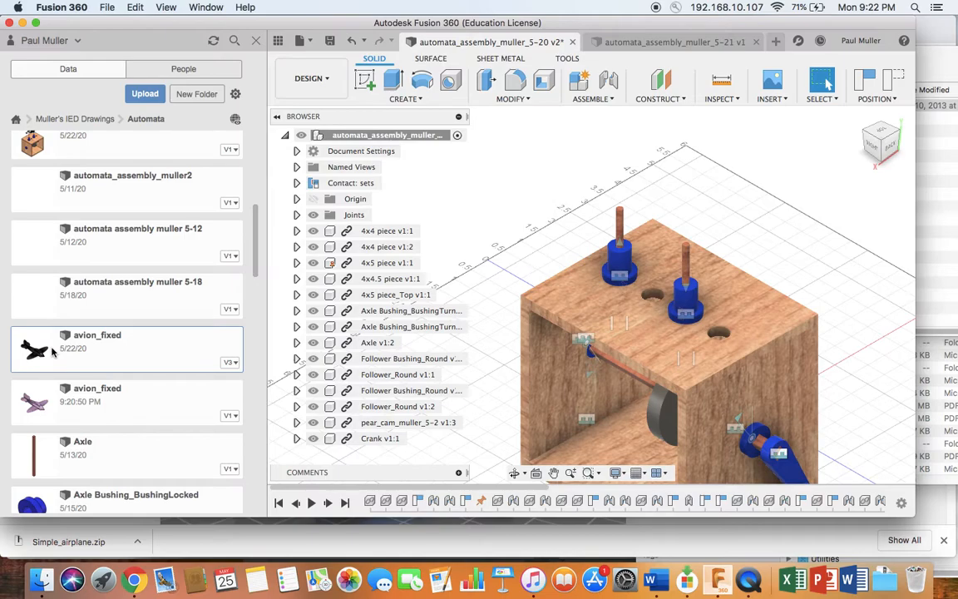
pyautogui.rightClick(67, 334)
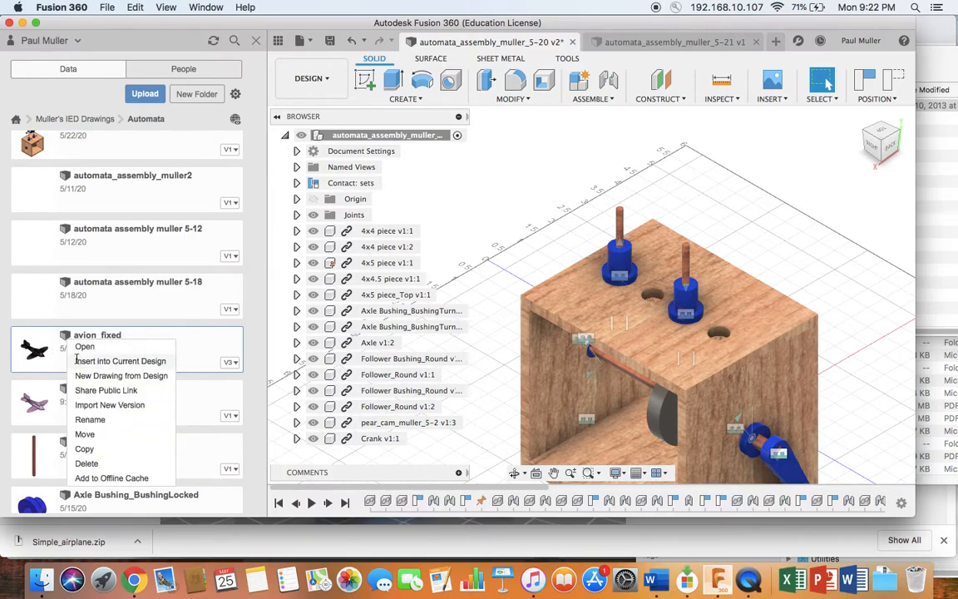
pyautogui.click(76, 361)
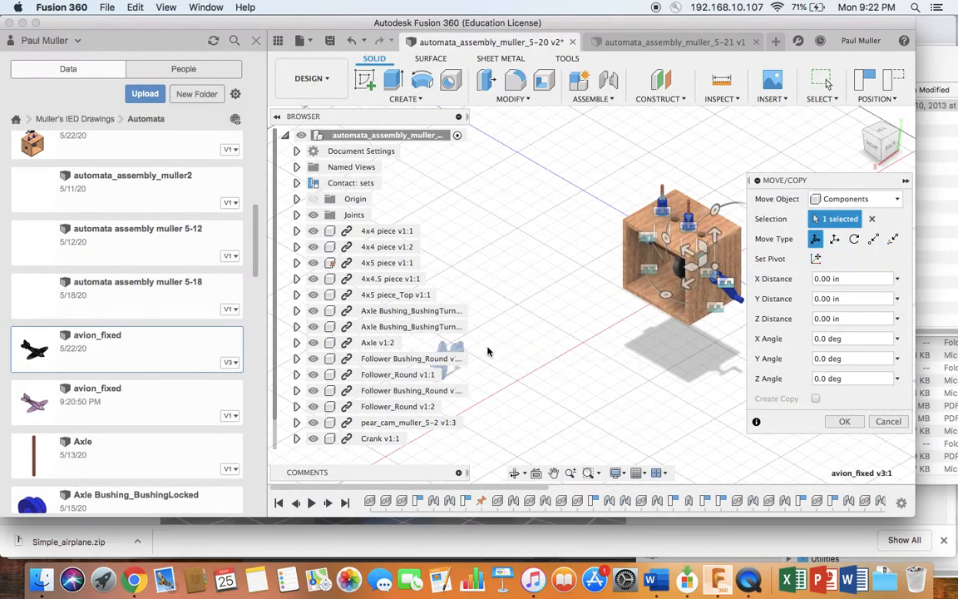
pyautogui.scroll(-1, 504, 351)
pyautogui.moveTo(502, 358); pyautogui.dragTo(636, 323, button='middle')
pyautogui.scroll(-3, 607, 329)
pyautogui.scroll(10, 605, 330)
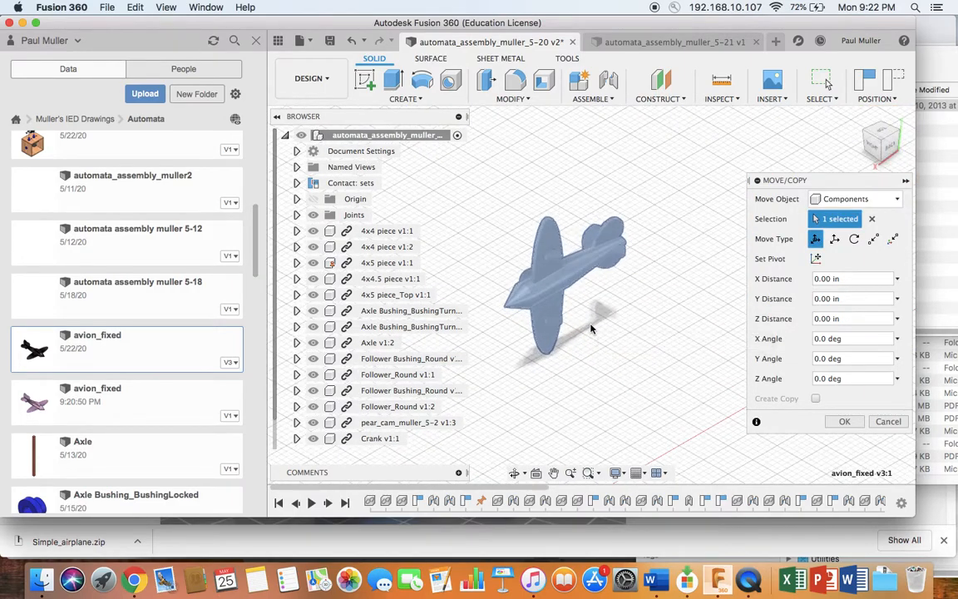
pyautogui.scroll(2, 590, 329)
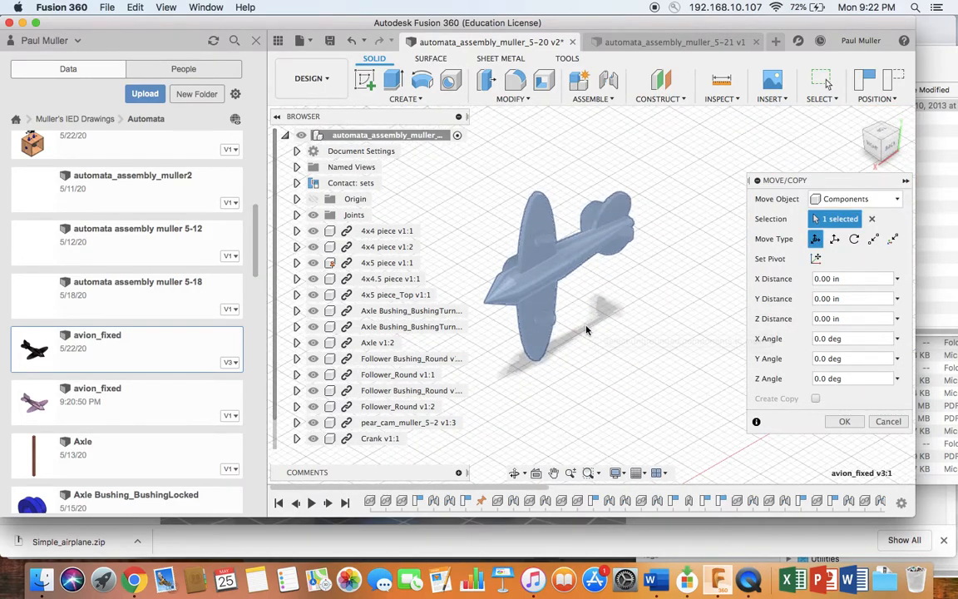
# - Rotate the inserted airplane 90 degrees about X and confirm its placement in the assembly
pyautogui.click(553, 268)
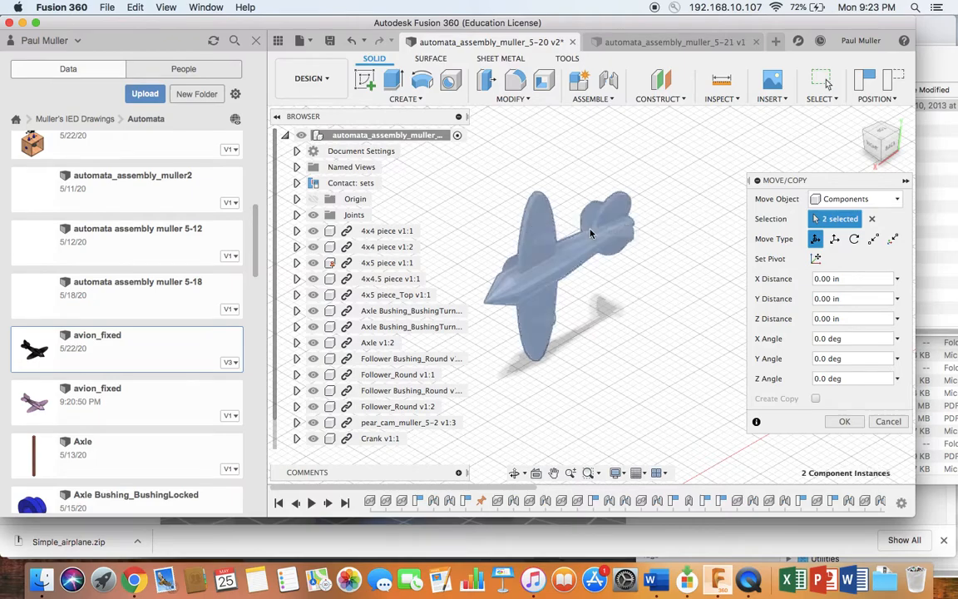
pyautogui.click(818, 338)
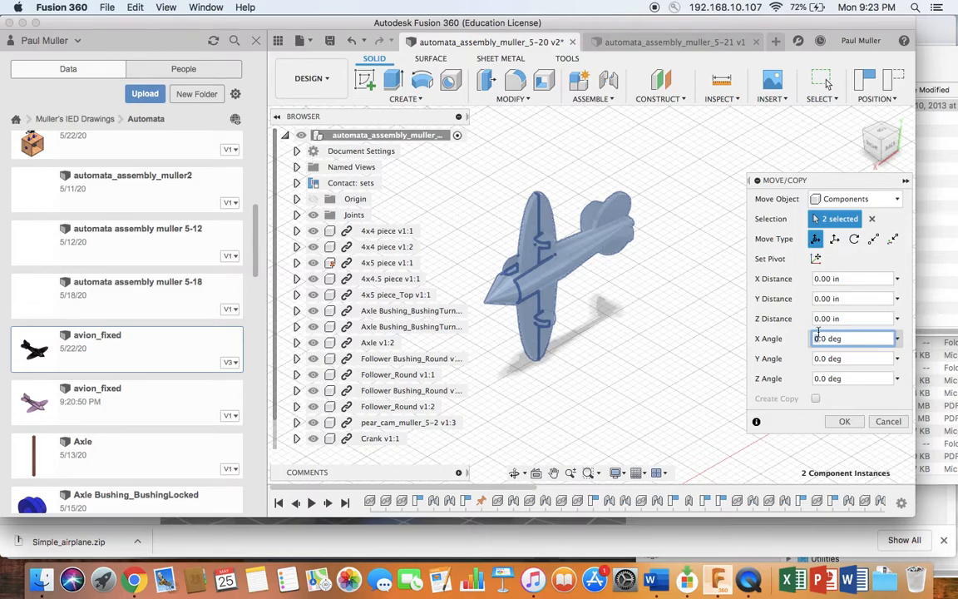
pyautogui.write('9')
pyautogui.press('Return')
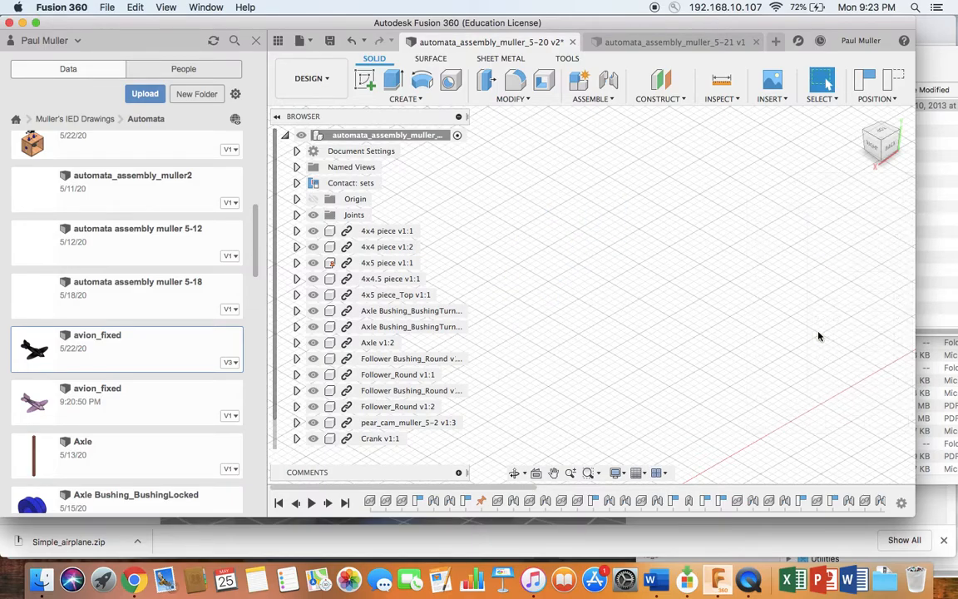
pyautogui.scroll(-5, 755, 300)
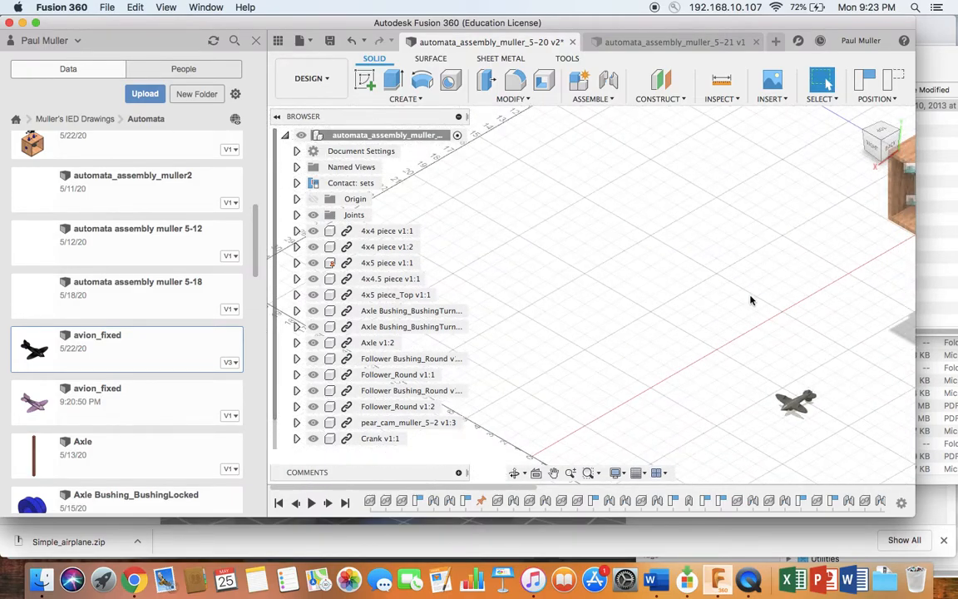
pyautogui.moveTo(796, 313); pyautogui.dragTo(620, 214, button='middle')
pyautogui.scroll(5, 616, 249)
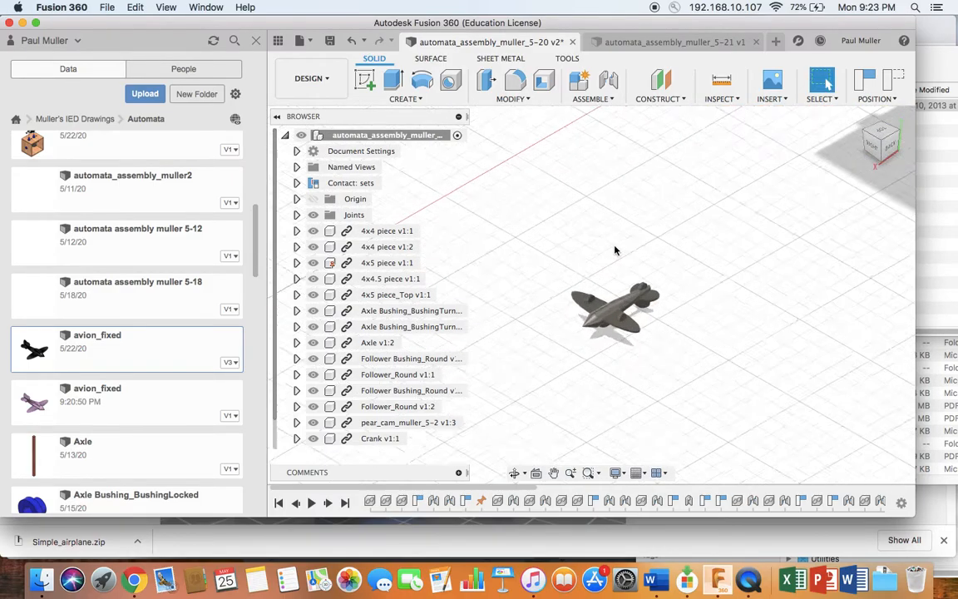
pyautogui.scroll(2, 620, 247)
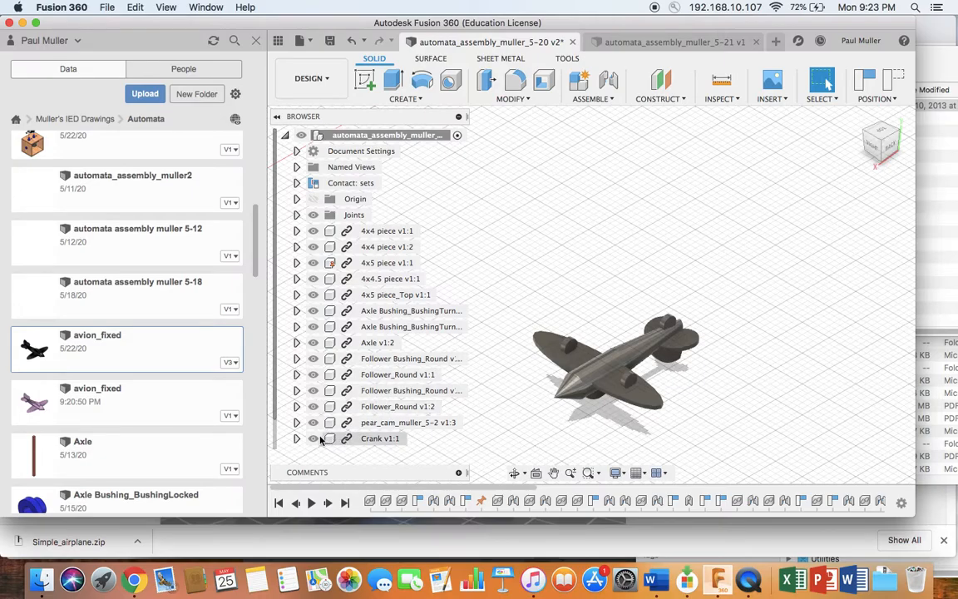
# - Locate the avion_fixed component in the assembly and rotate it with Move/Copy by an X angle of -90 degrees
pyautogui.moveTo(334, 438); pyautogui.dragTo(530, 354)
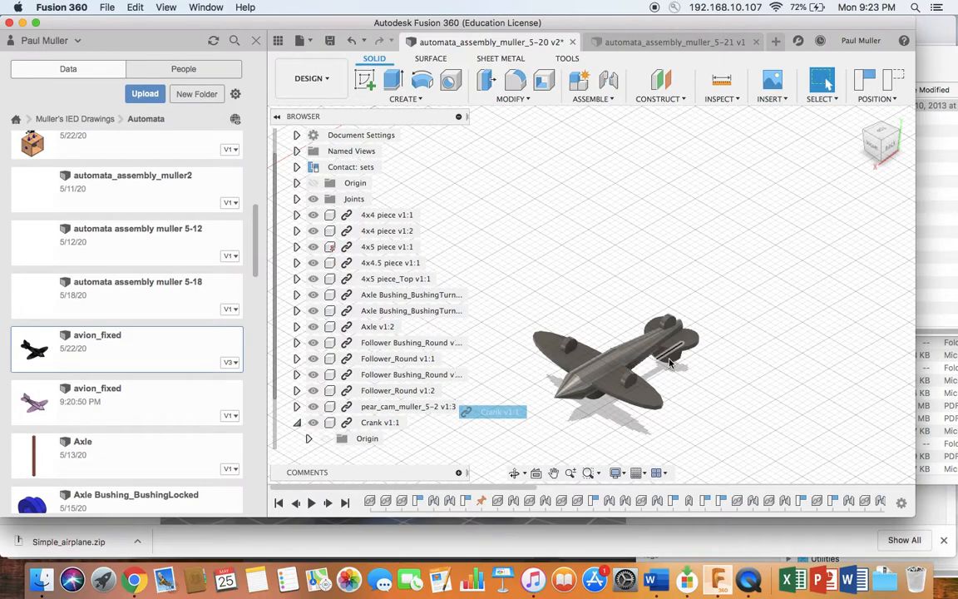
pyautogui.scroll(-2, 385, 451)
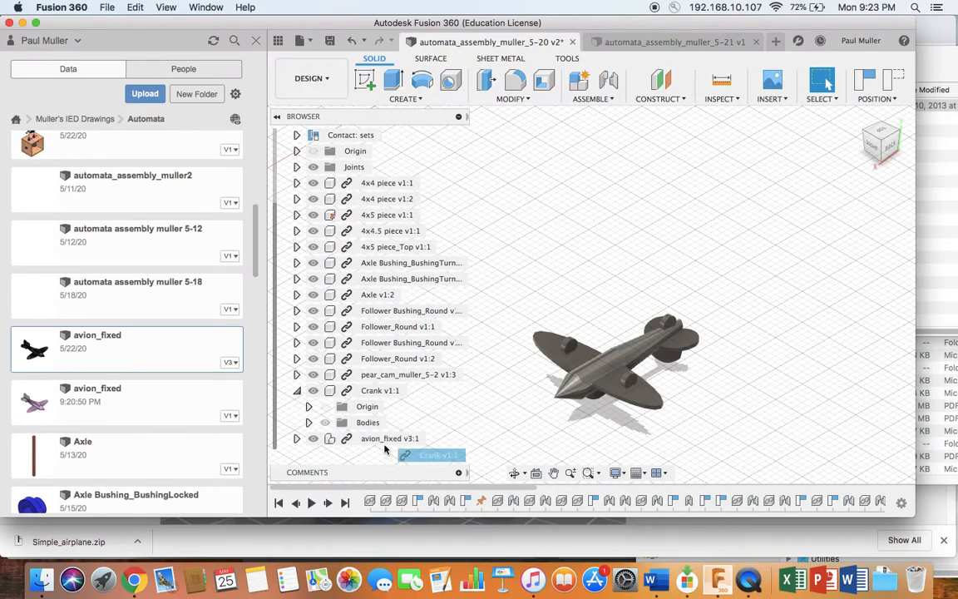
pyautogui.moveTo(384, 446)
pyautogui.mouseDown()
pyautogui.moveTo(365, 435)
pyautogui.moveTo(358, 495)
pyautogui.moveTo(372, 441)
pyautogui.mouseUp()
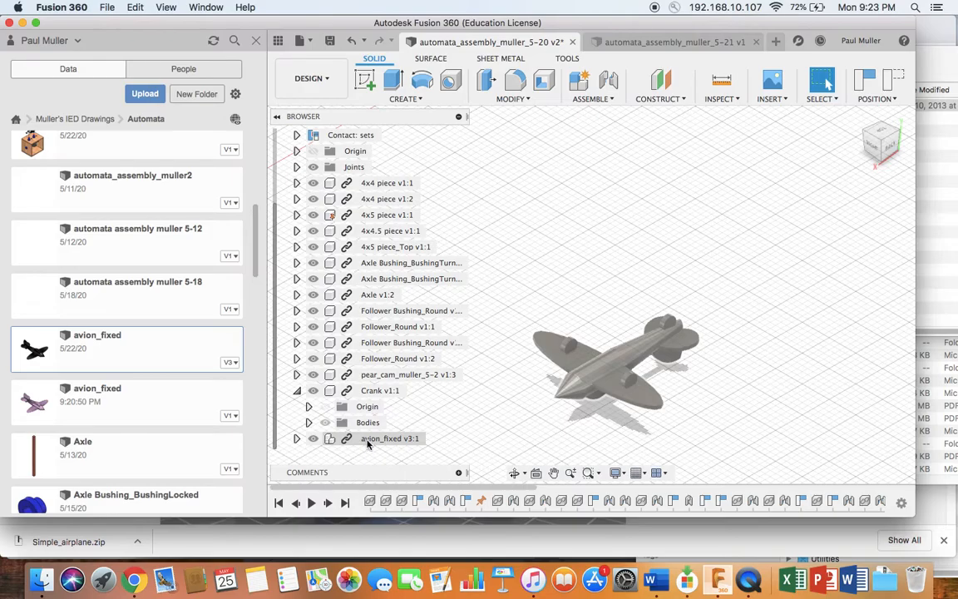
pyautogui.rightClick(368, 441)
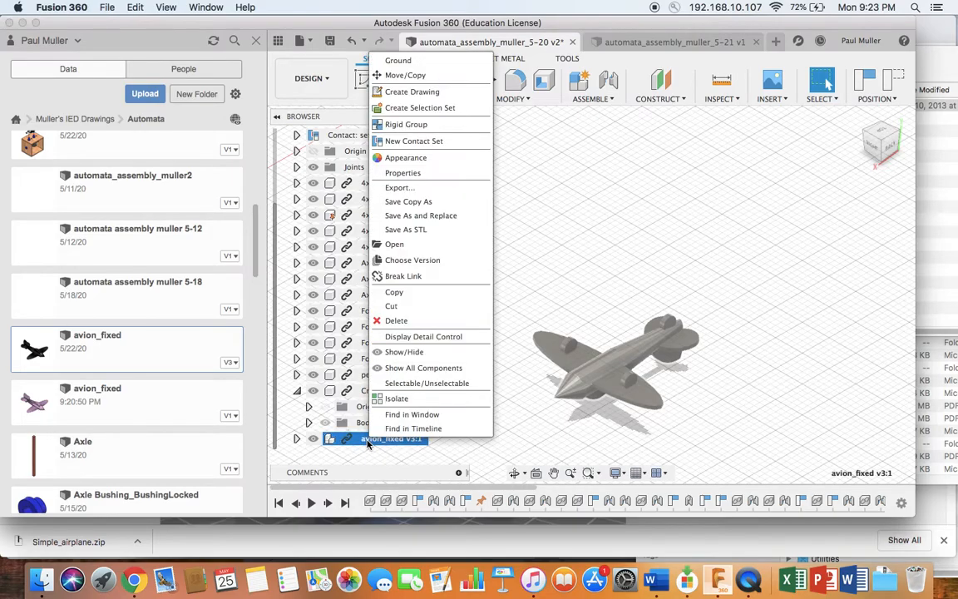
pyautogui.click(408, 77)
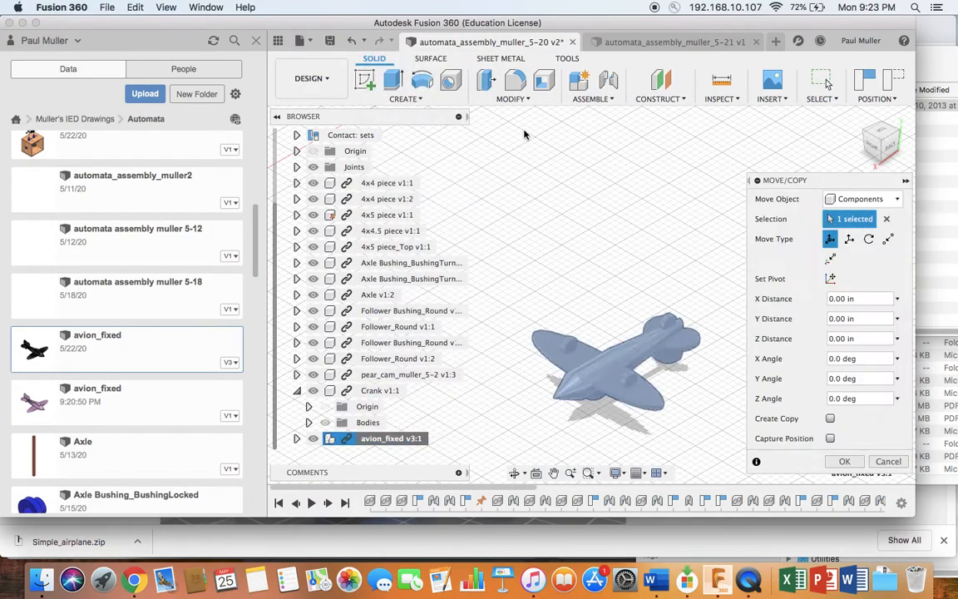
pyautogui.click(829, 359)
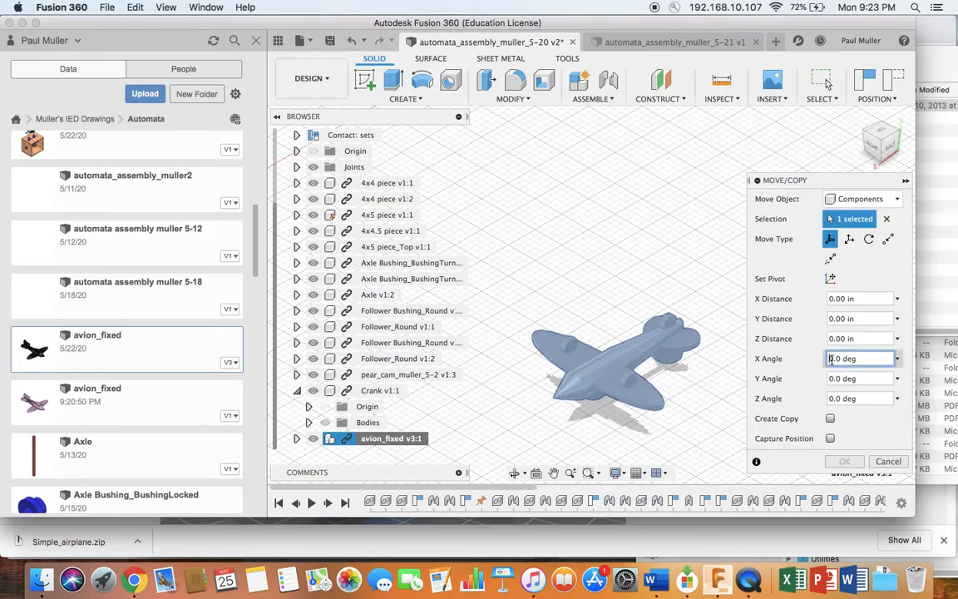
pyautogui.click(825, 363)
pyautogui.write('-90')
pyautogui.press('Return')
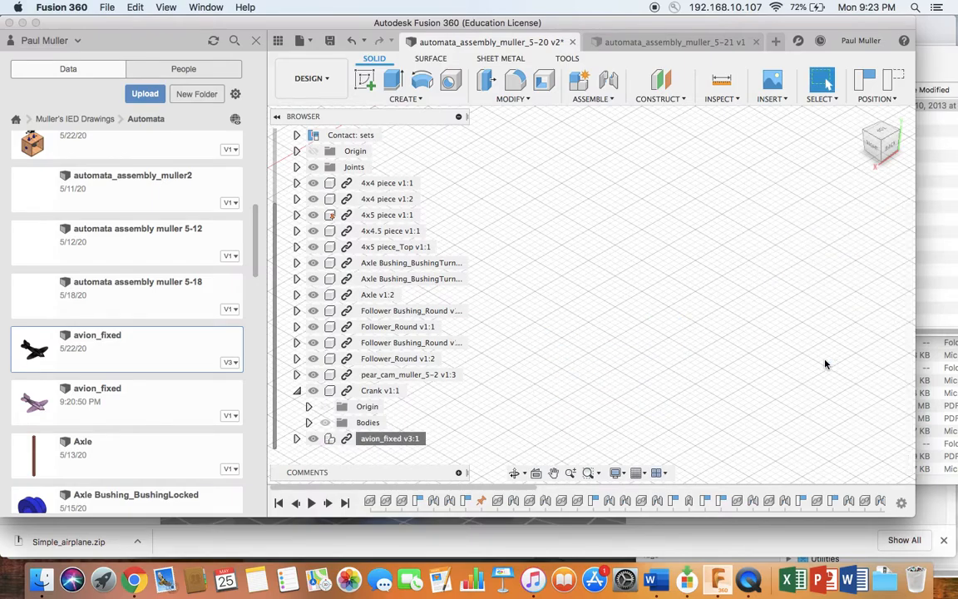
# - Rotate the avion_fixed component a further -90 degrees about X with Move/Copy so the airplane sits right side up
pyautogui.scroll(-3, 744, 321)
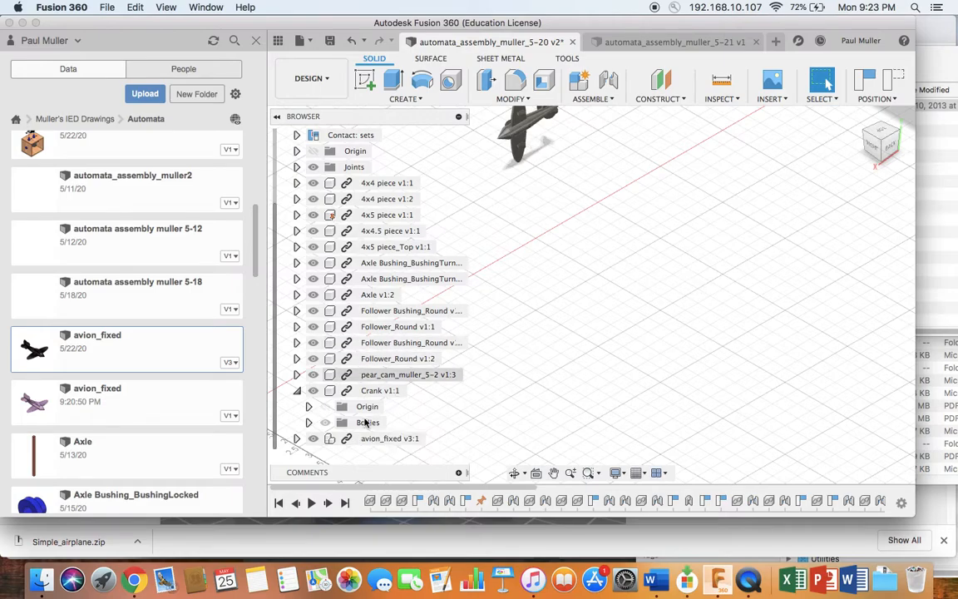
pyautogui.rightClick(336, 442)
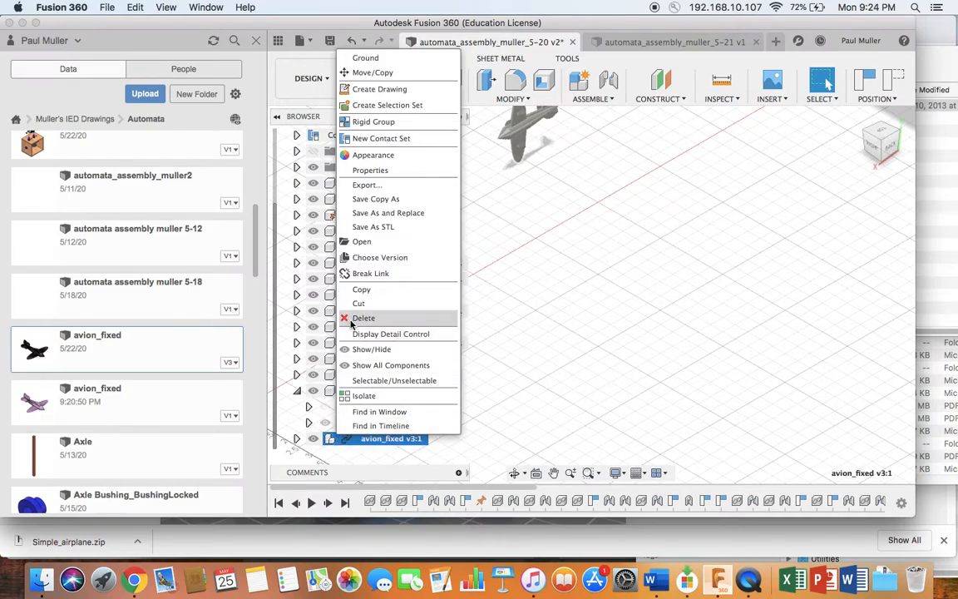
pyautogui.click(371, 73)
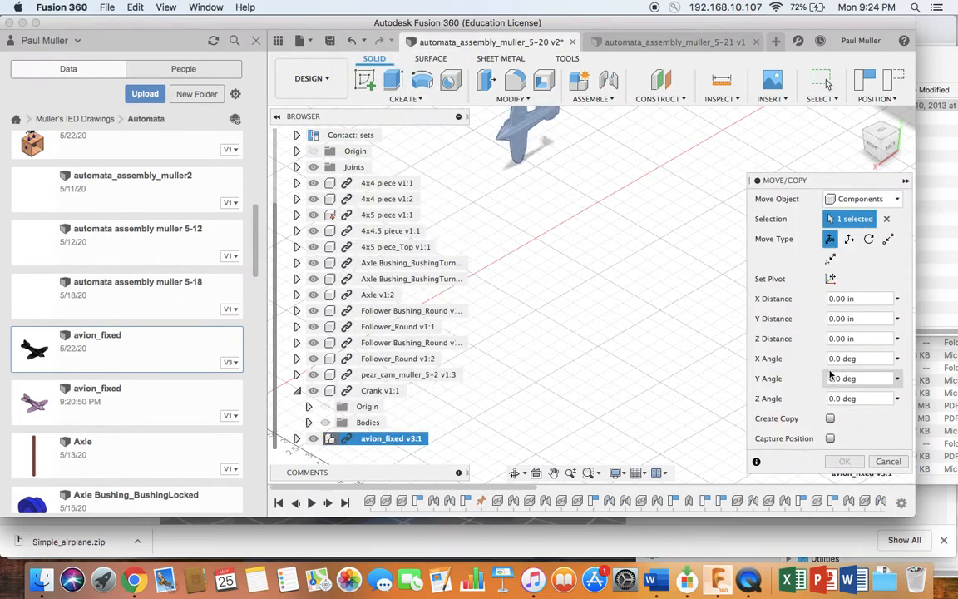
pyautogui.click(829, 359)
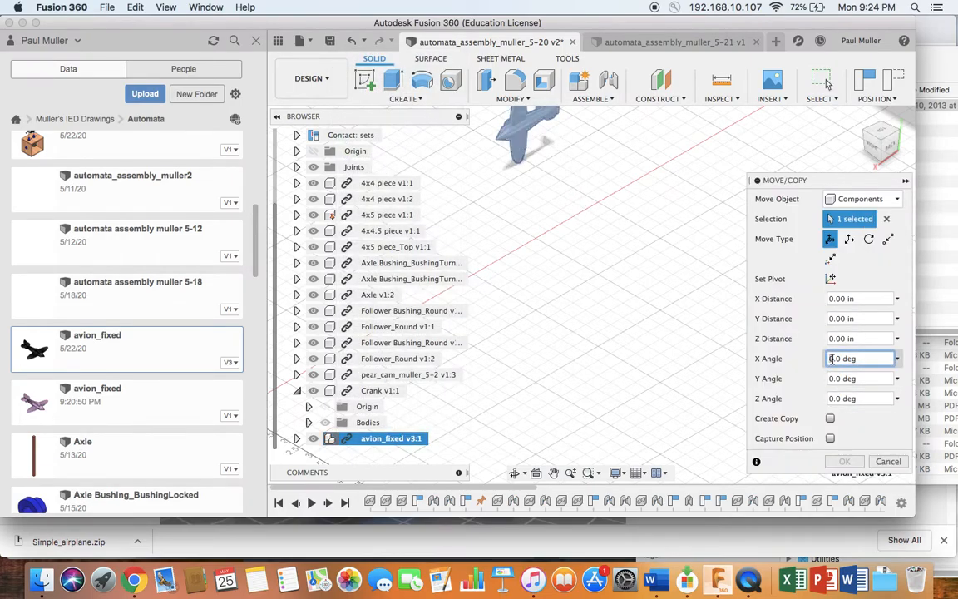
pyautogui.write('-9')
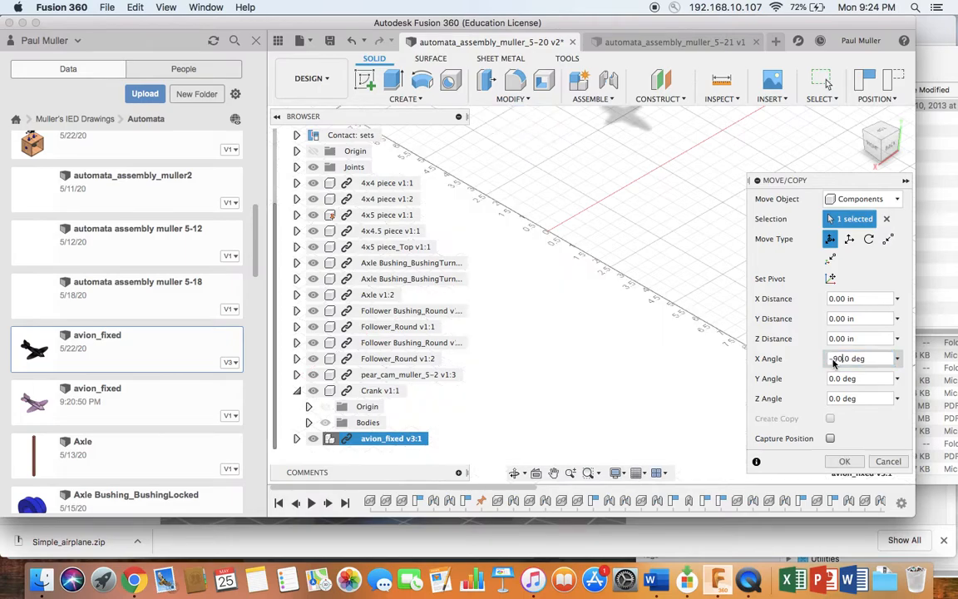
pyautogui.press('Return')
pyautogui.scroll(-5, 746, 198)
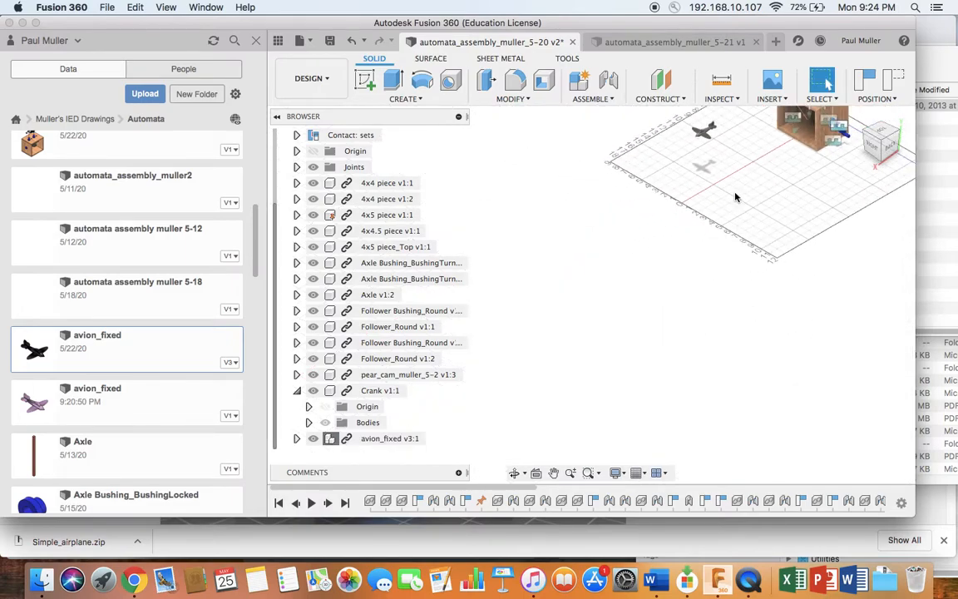
pyautogui.moveTo(735, 168); pyautogui.dragTo(611, 318, button='middle')
pyautogui.scroll(6, 601, 327)
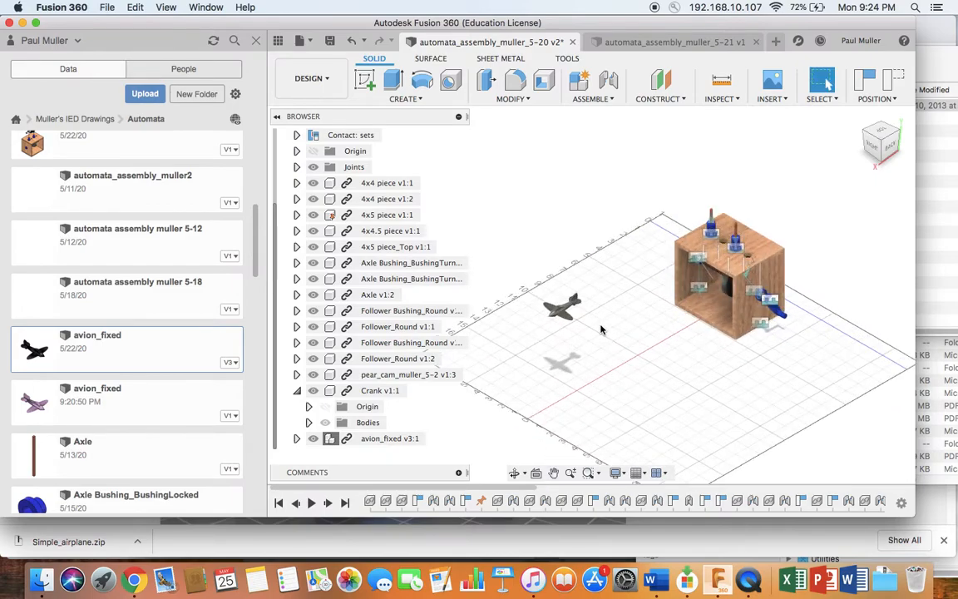
# - Hide the project data list and frame the two follower rods on top of the wooden box
pyautogui.click(278, 40)
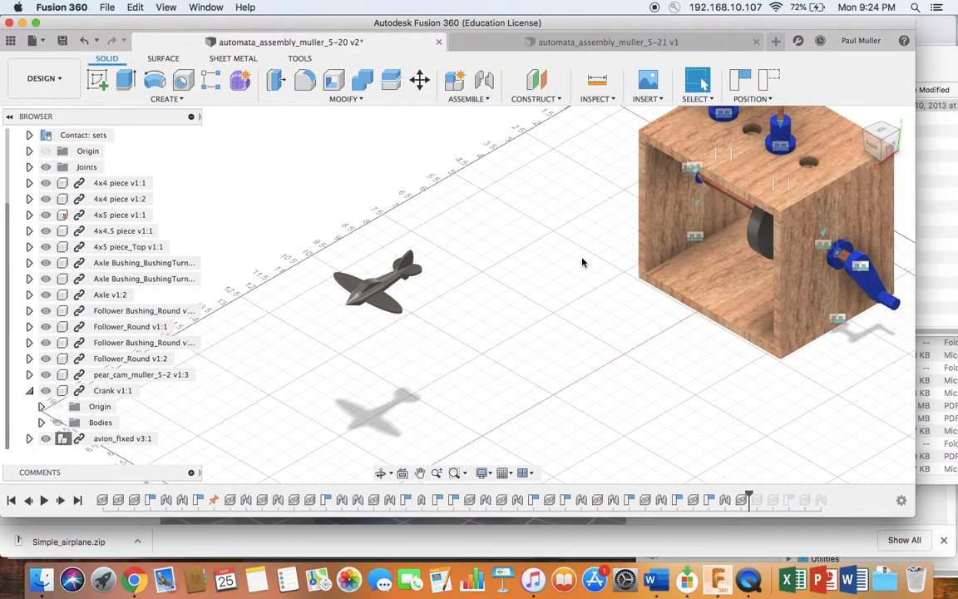
pyautogui.rightClick(558, 256)
pyautogui.click(551, 259)
pyautogui.moveTo(550, 258); pyautogui.dragTo(454, 329, button='middle')
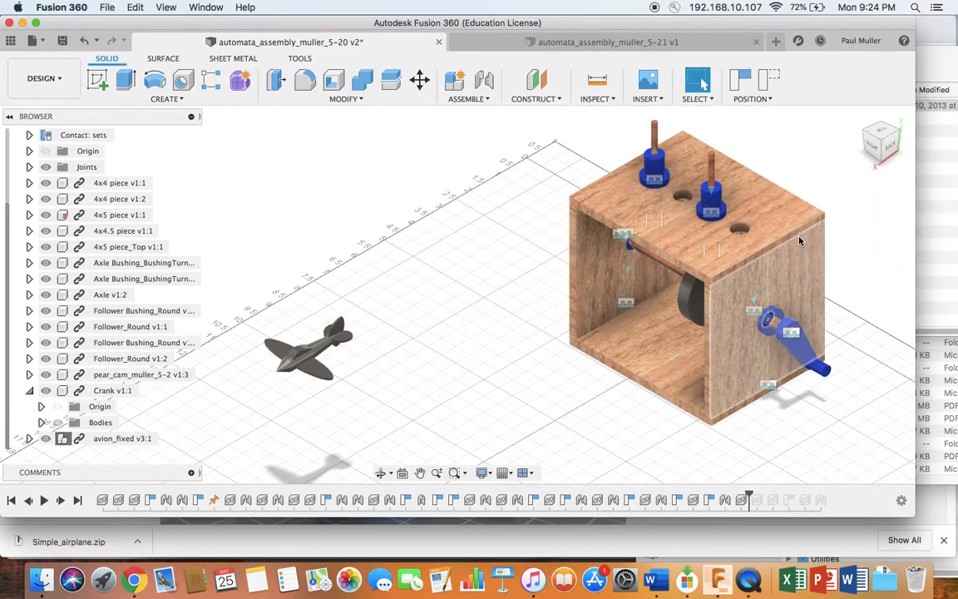
pyautogui.scroll(-3, 693, 172)
pyautogui.scroll(2, 690, 172)
pyautogui.scroll(3, 688, 173)
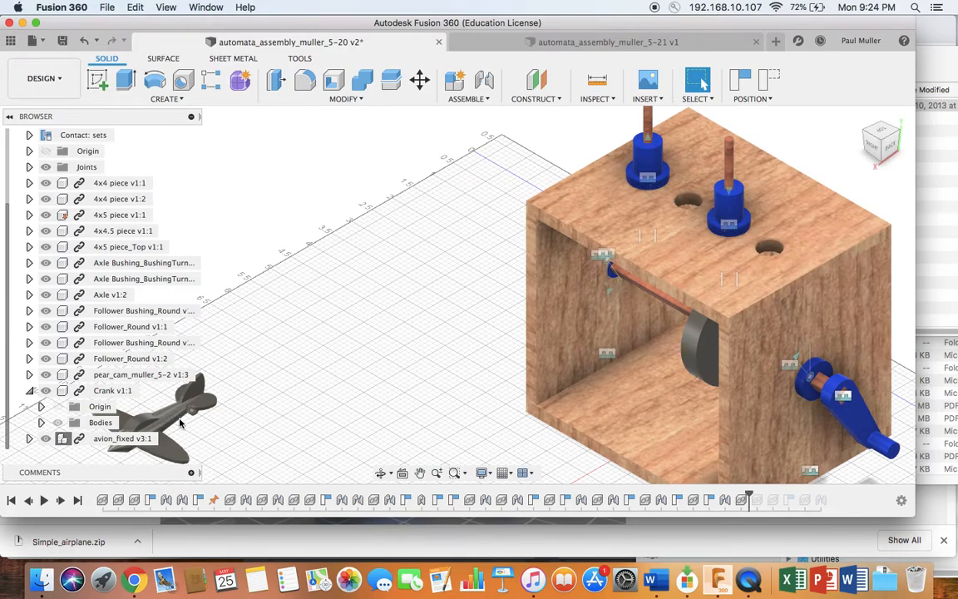
pyautogui.scroll(1, 426, 310)
pyautogui.scroll(1, 426, 309)
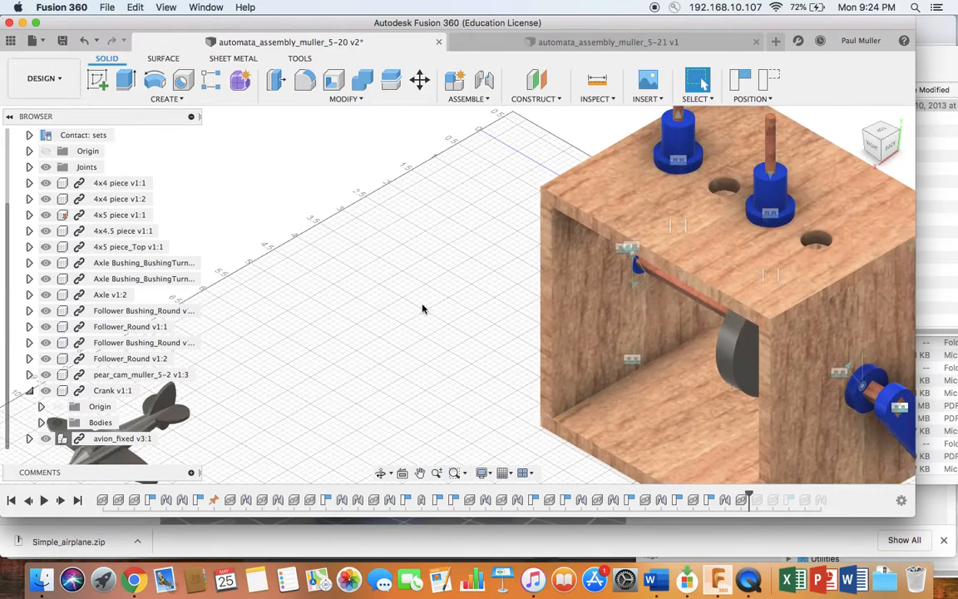
pyautogui.moveTo(724, 206); pyautogui.dragTo(579, 317, button='middle')
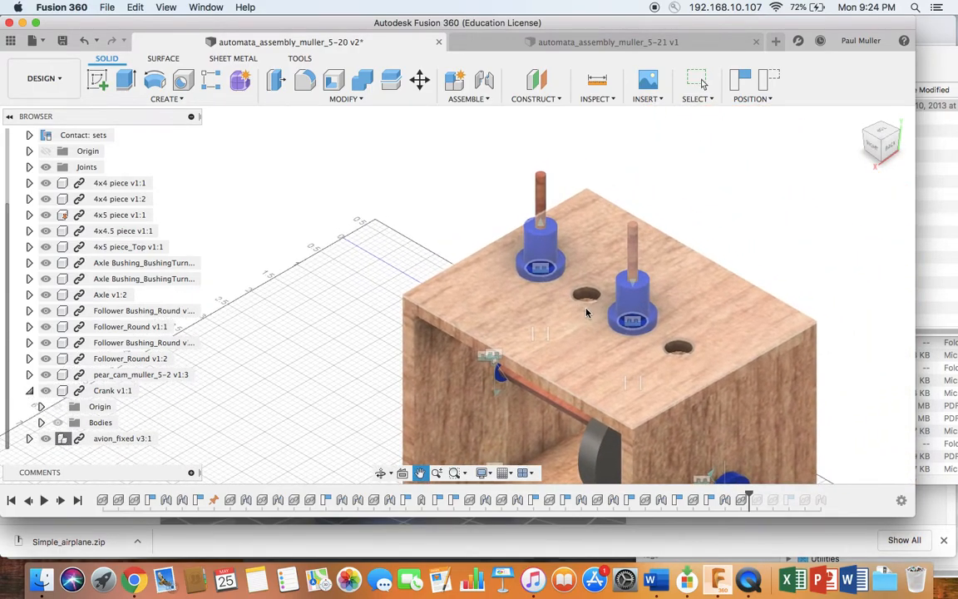
# - Start a rigid joint, capturing the moved components' position, and choose the top centre of the follower rod nearest the crank as component 1
pyautogui.scroll(-3, 580, 311)
pyautogui.scroll(5, 578, 307)
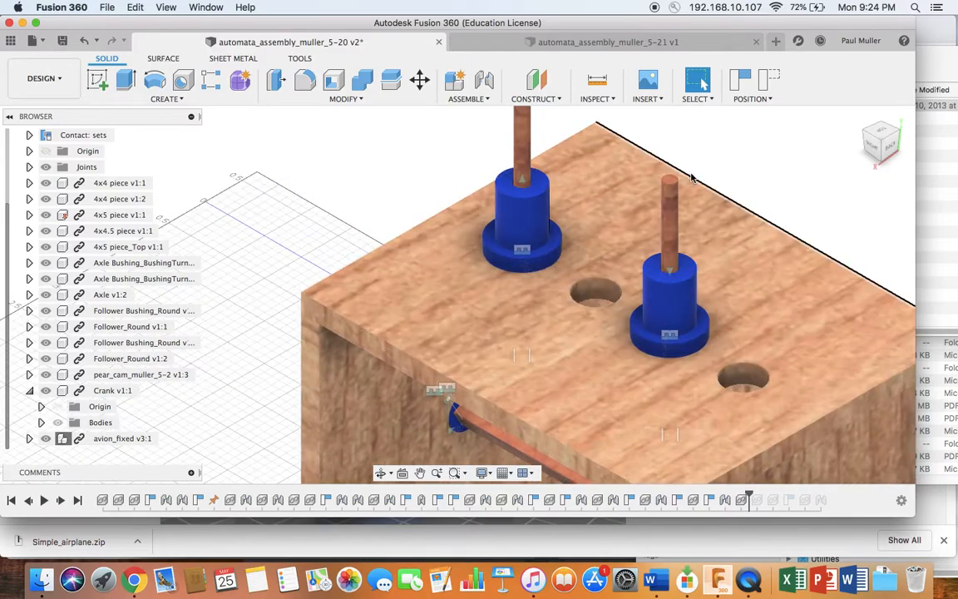
pyautogui.click(488, 99)
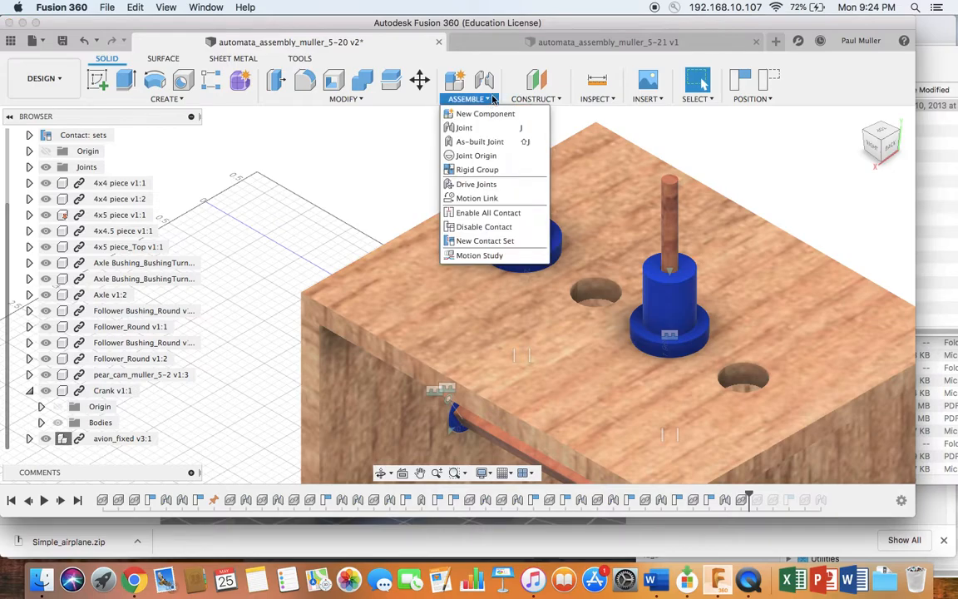
pyautogui.click(464, 128)
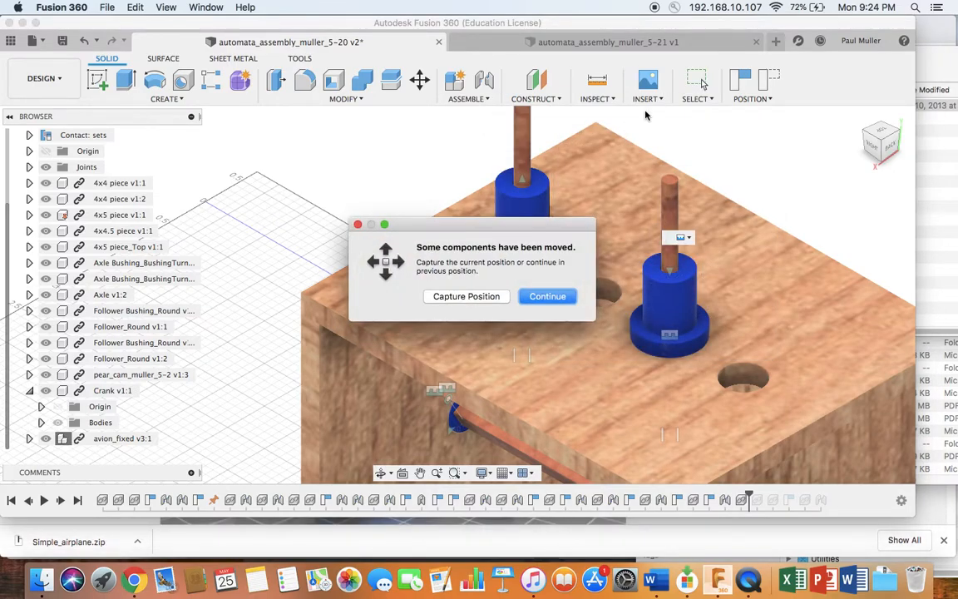
pyautogui.click(465, 297)
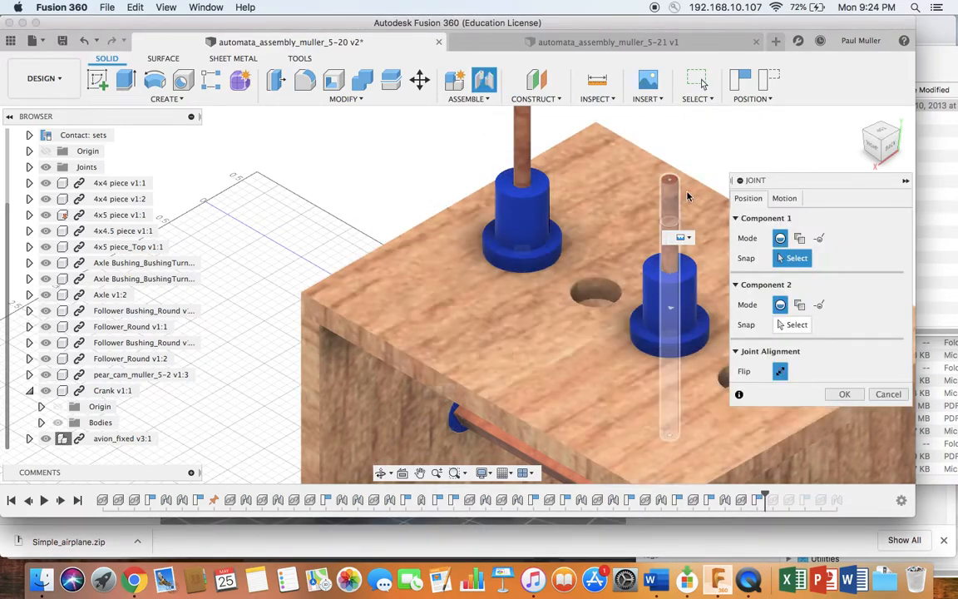
pyautogui.click(794, 197)
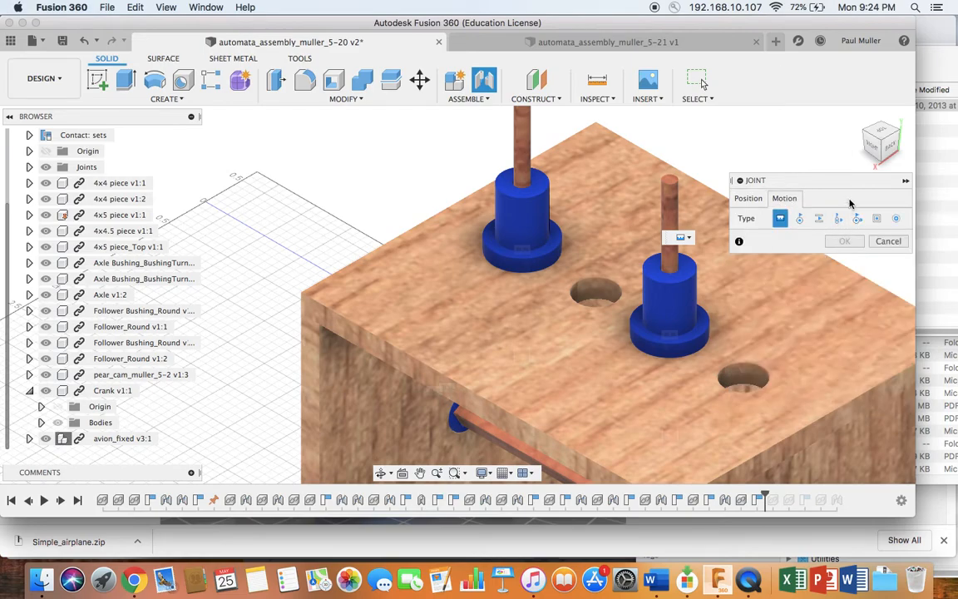
pyautogui.click(750, 199)
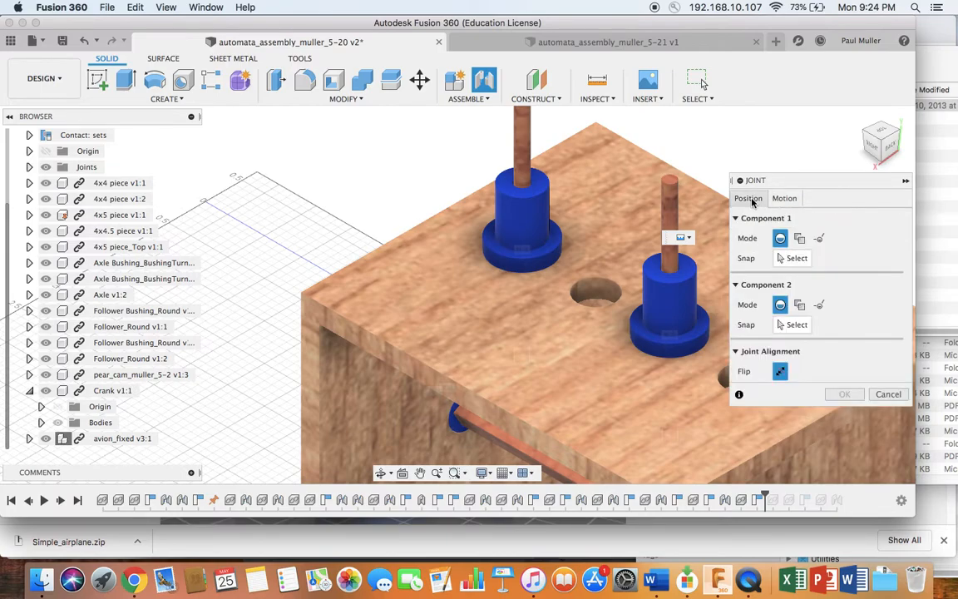
pyautogui.click(787, 259)
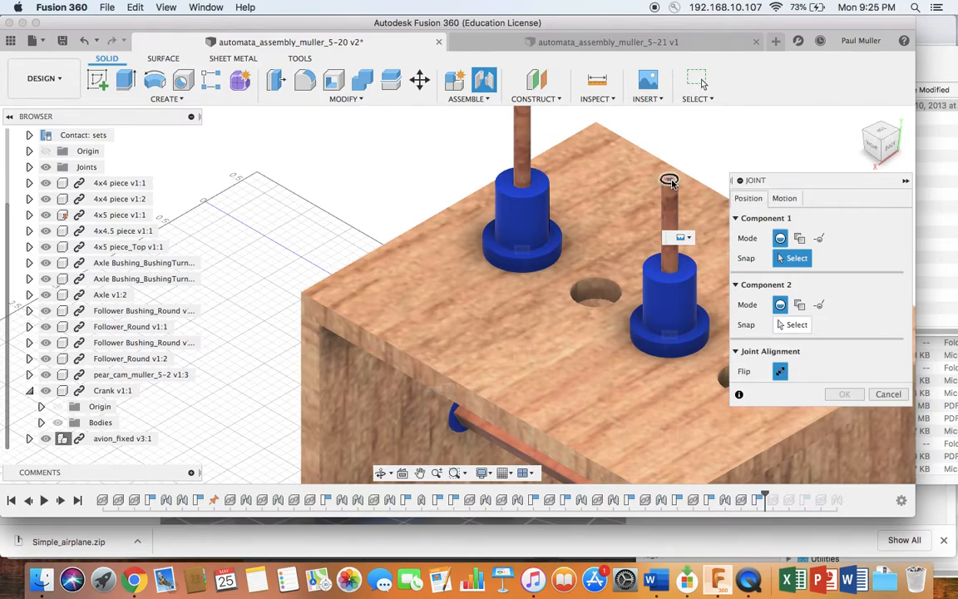
pyautogui.click(670, 181)
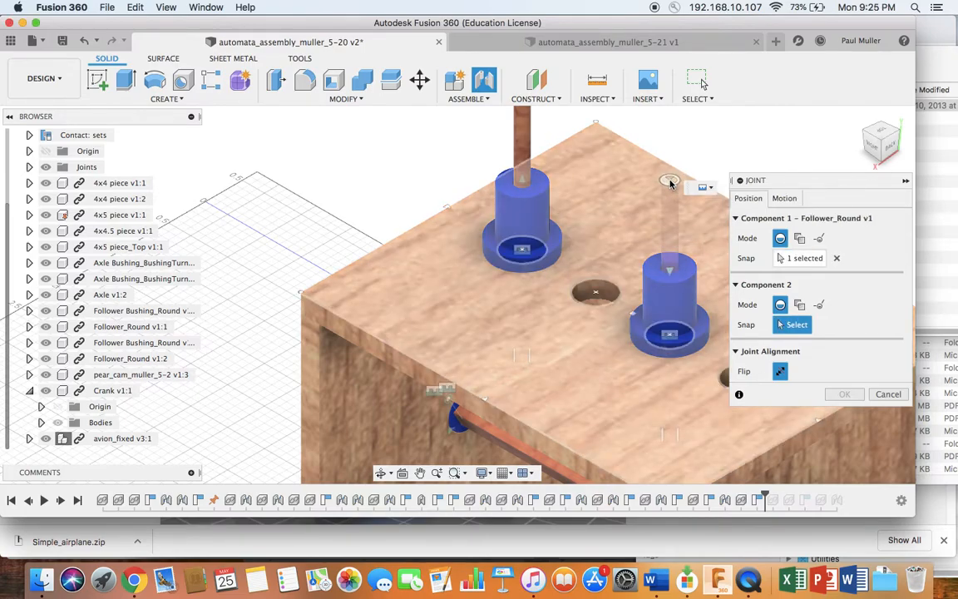
# - Set the joint's second snap on the airplane's fuselage underside between the wings and create the joint with zero angle and offsets
pyautogui.moveTo(254, 377); pyautogui.dragTo(503, 212, button='middle')
pyautogui.moveTo(238, 348); pyautogui.dragTo(701, 198, button='middle')
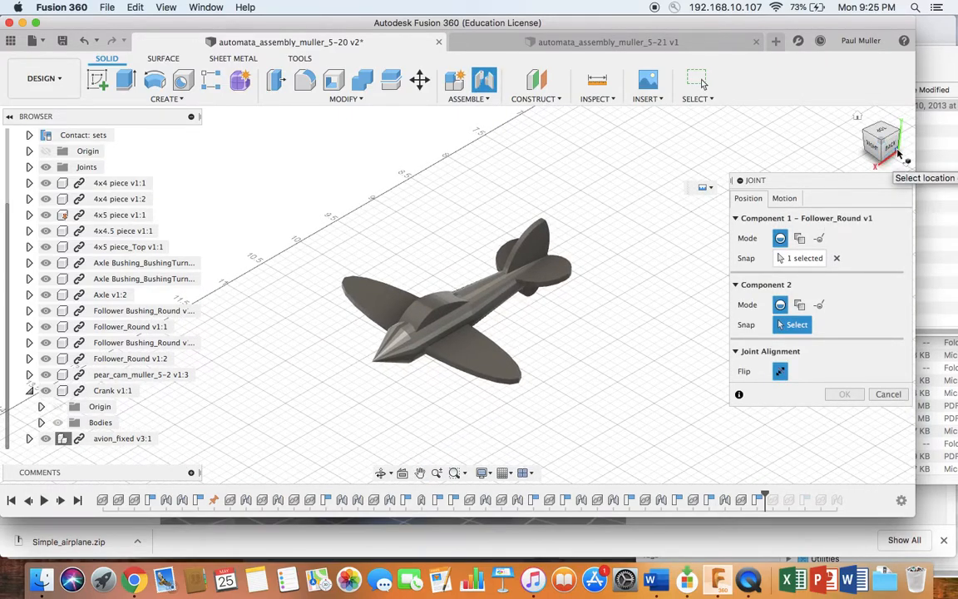
pyautogui.click(895, 157)
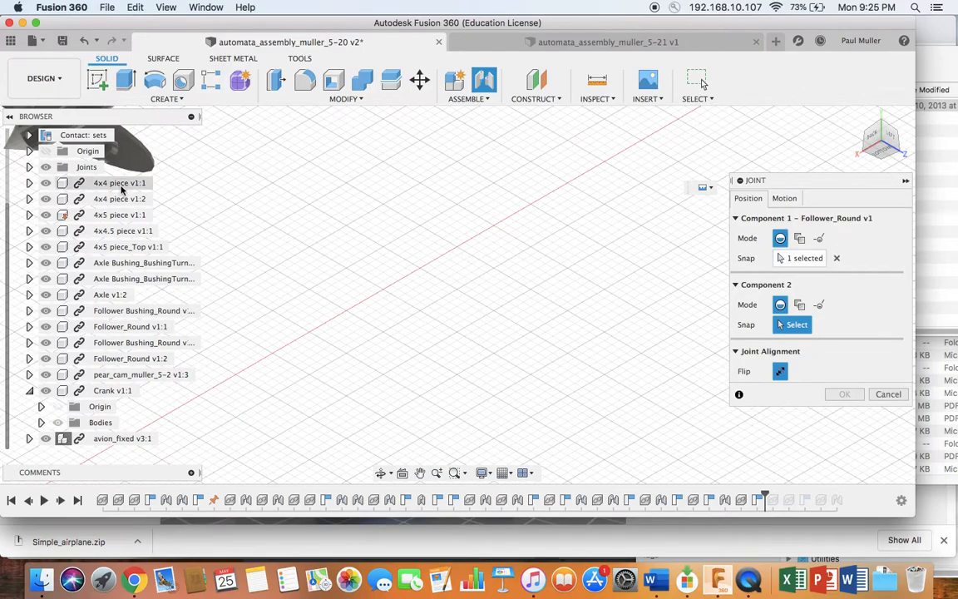
pyautogui.moveTo(235, 172); pyautogui.dragTo(596, 381, button='middle')
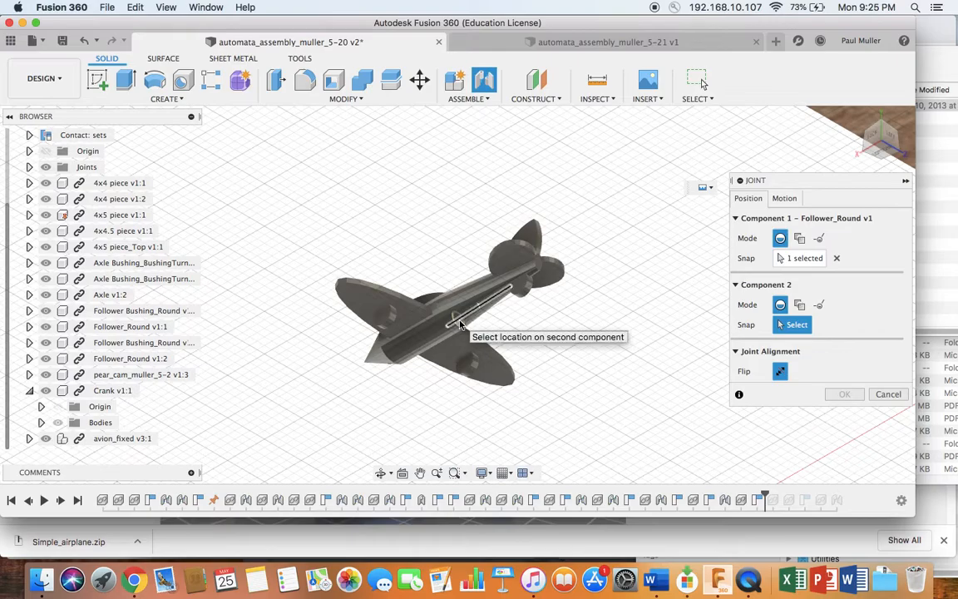
pyautogui.scroll(-2, 456, 326)
pyautogui.scroll(8, 449, 322)
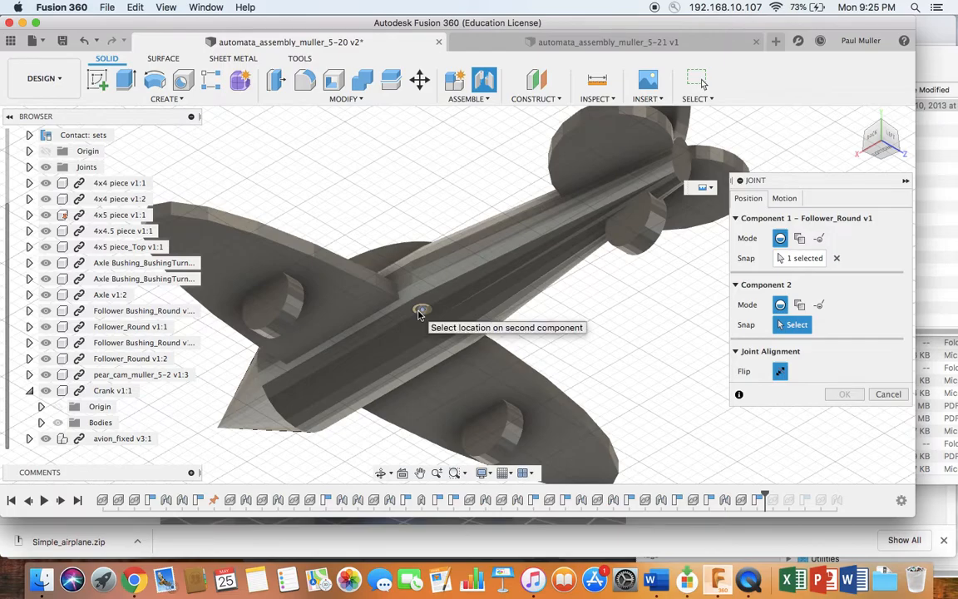
pyautogui.click(420, 315)
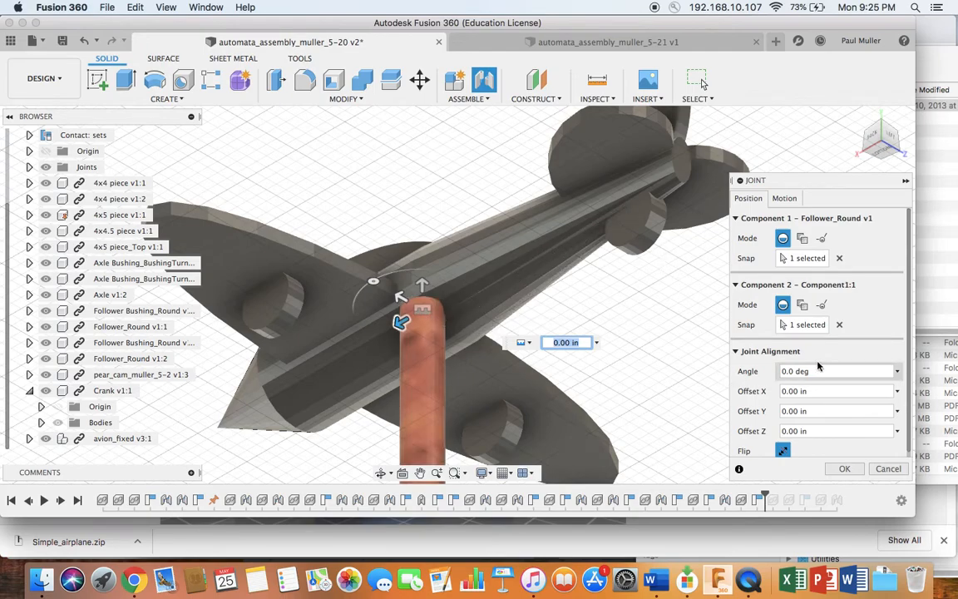
pyautogui.click(844, 469)
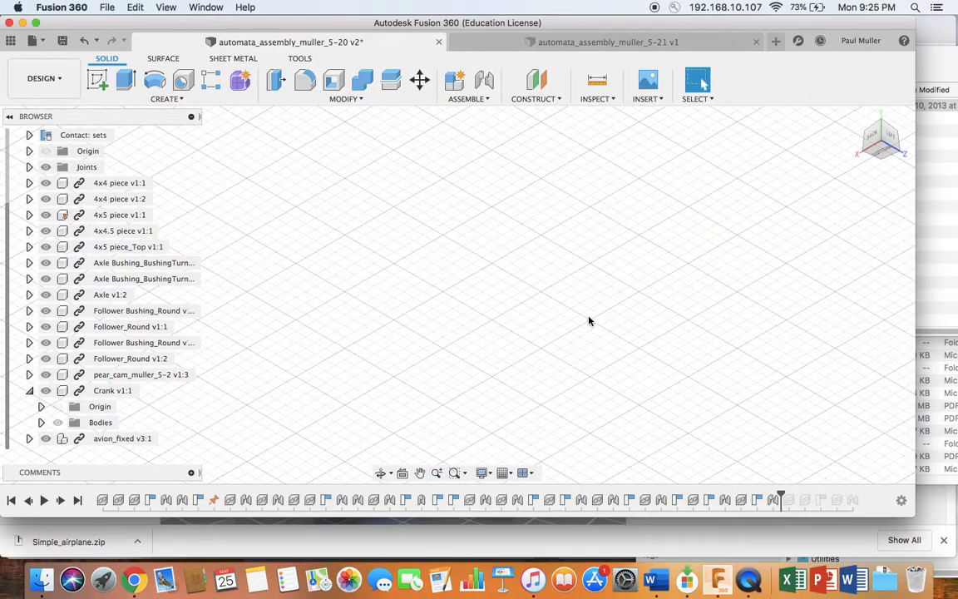
# - Inspect the airplane's seating on the follower rod from both sides of the box and turn the crank to test the mechanism
pyautogui.scroll(-10, 661, 287)
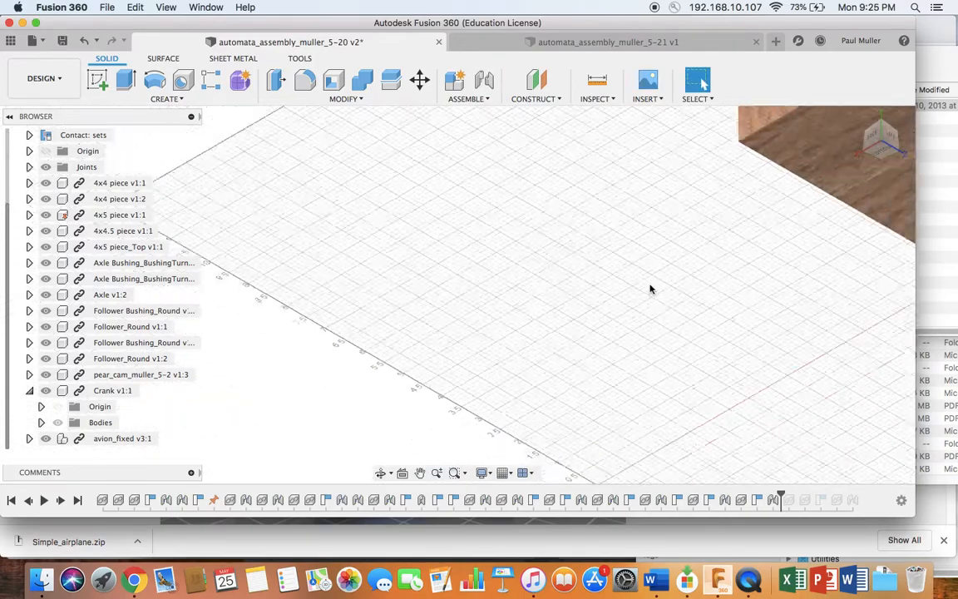
pyautogui.scroll(-5, 651, 289)
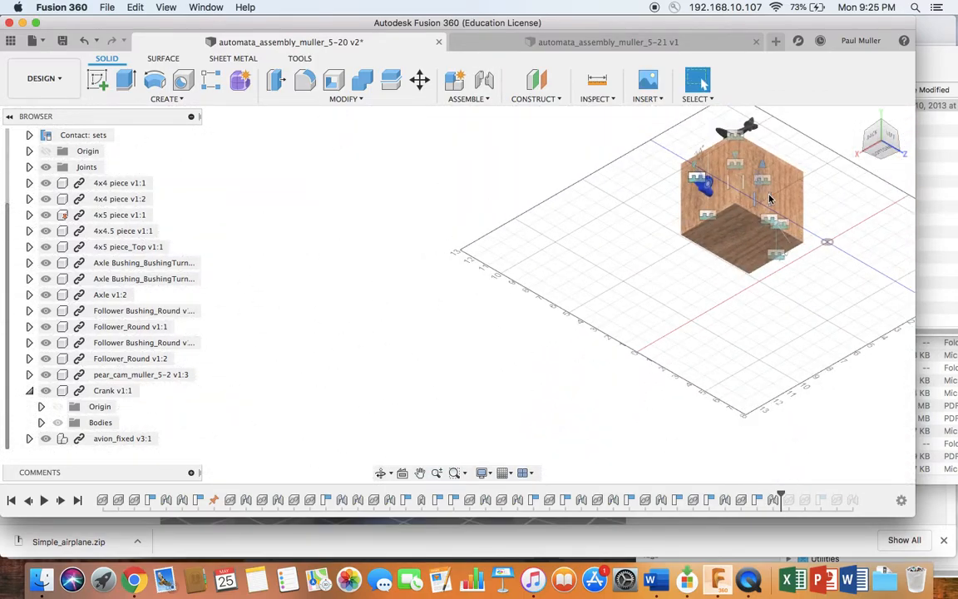
pyautogui.moveTo(817, 188); pyautogui.dragTo(670, 315, button='middle')
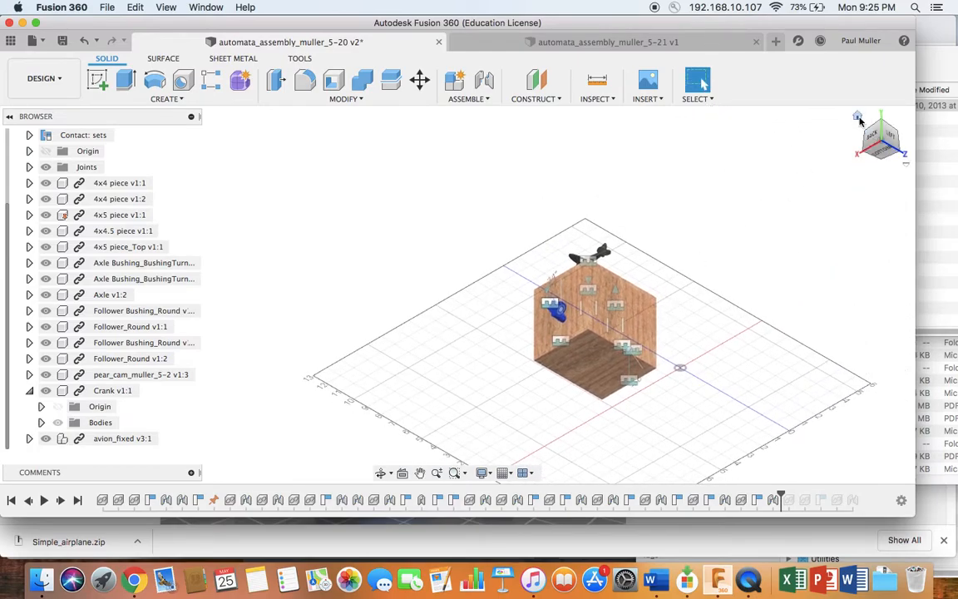
pyautogui.click(859, 118)
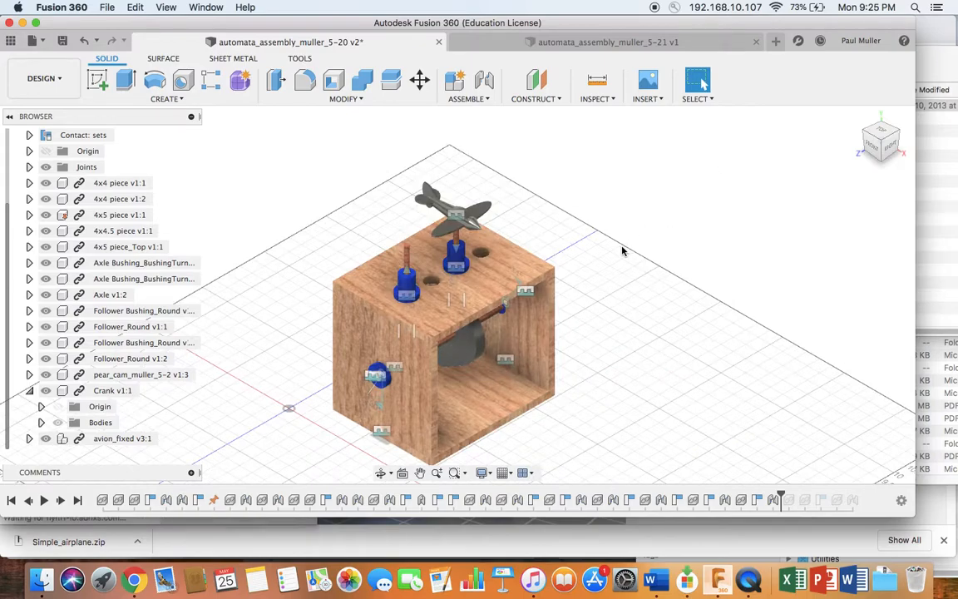
pyautogui.scroll(3, 622, 250)
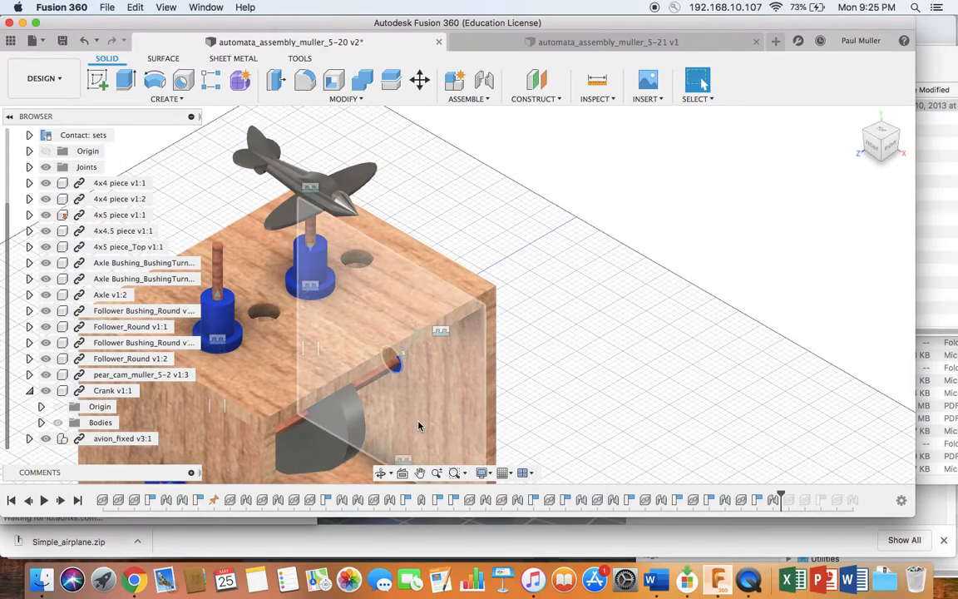
pyautogui.click(420, 473)
pyautogui.moveTo(424, 418); pyautogui.dragTo(596, 297)
pyautogui.press('Escape')
pyautogui.scroll(-5, 595, 320)
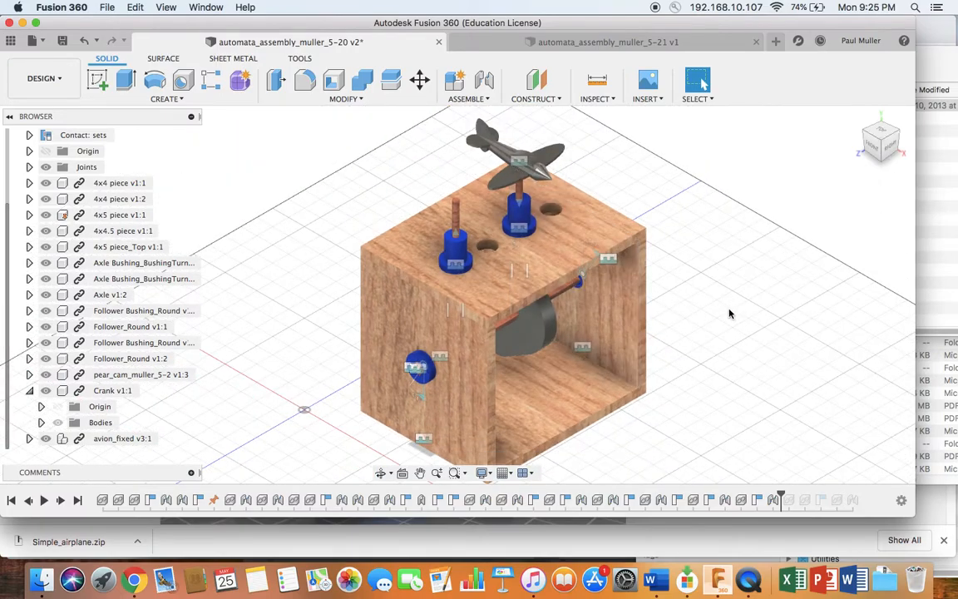
pyautogui.click(899, 136)
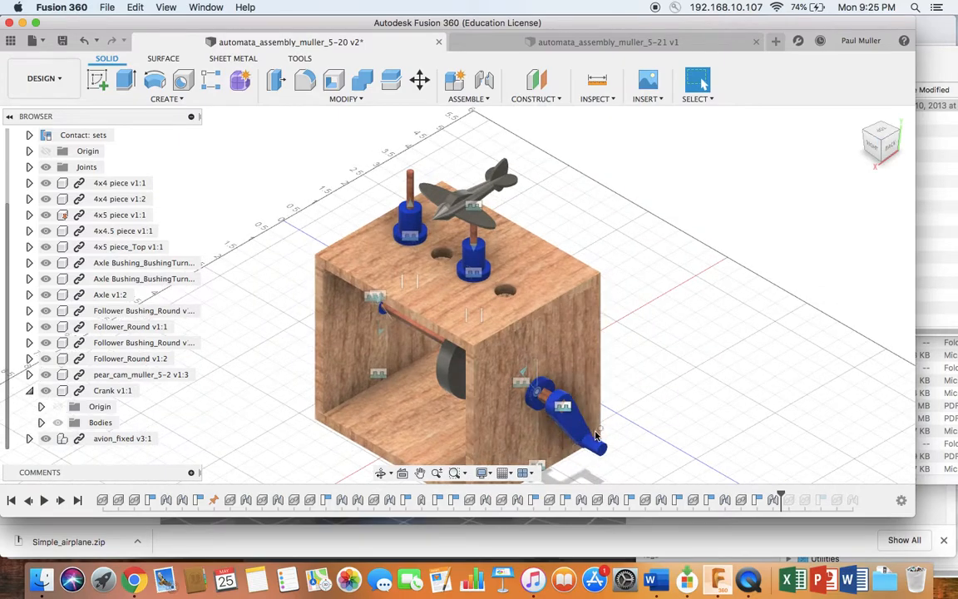
pyautogui.moveTo(600, 449); pyautogui.dragTo(550, 404)
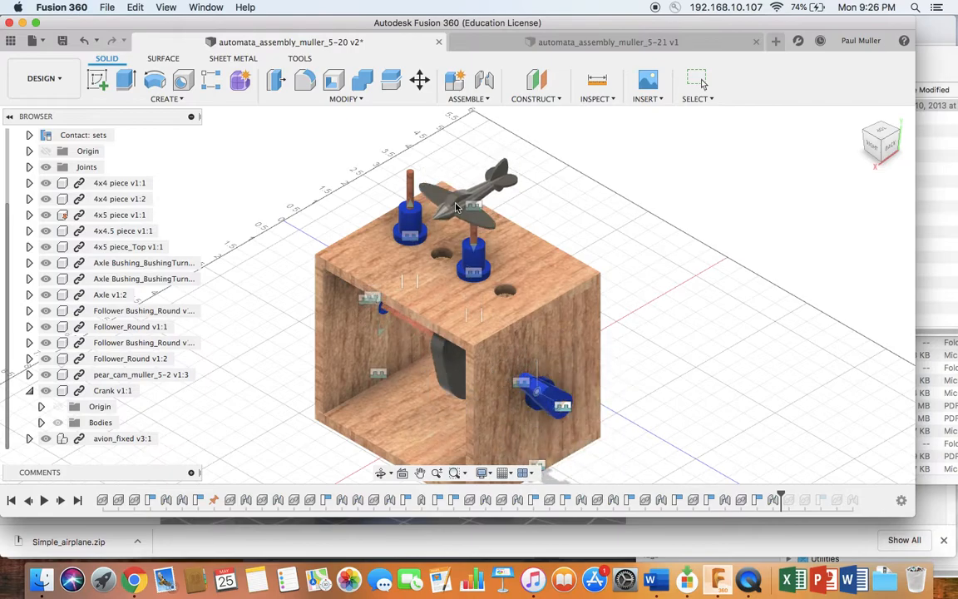